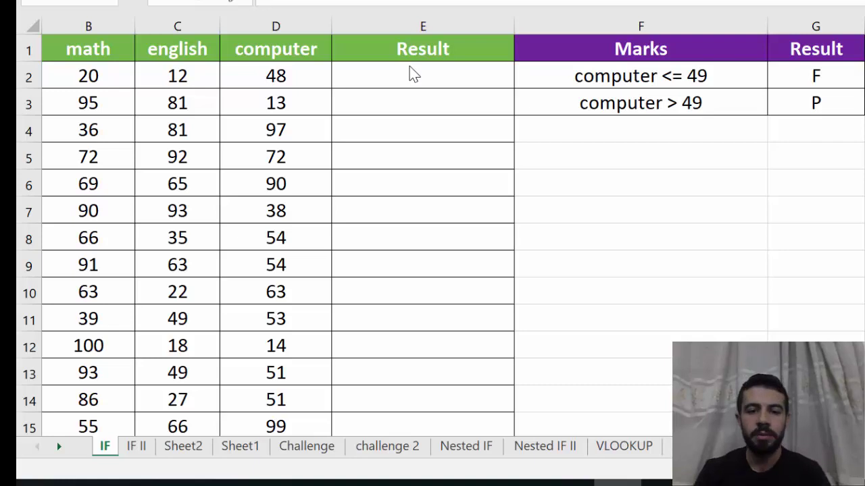
left_click(418, 72)
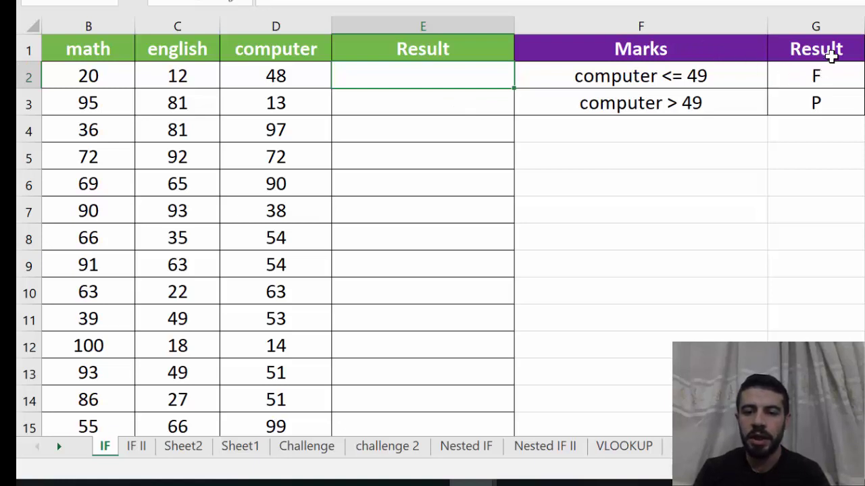
left_click_drag(831, 58, 703, 113)
left_click(713, 170)
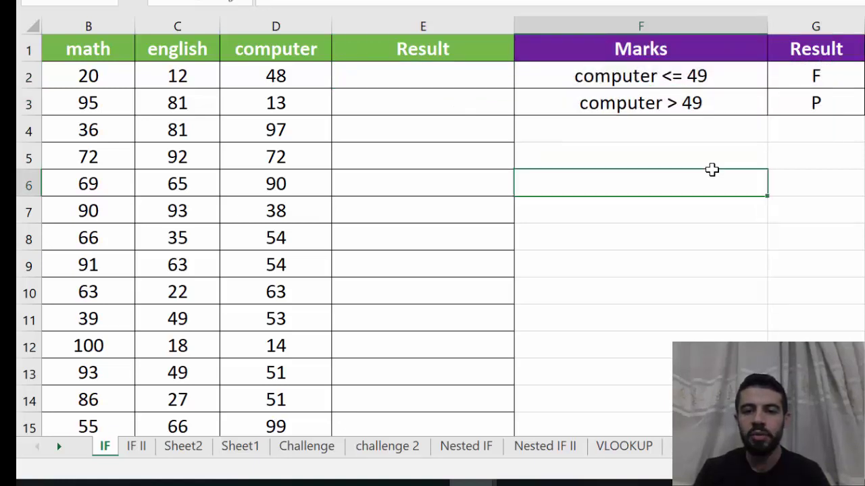
left_click(447, 77)
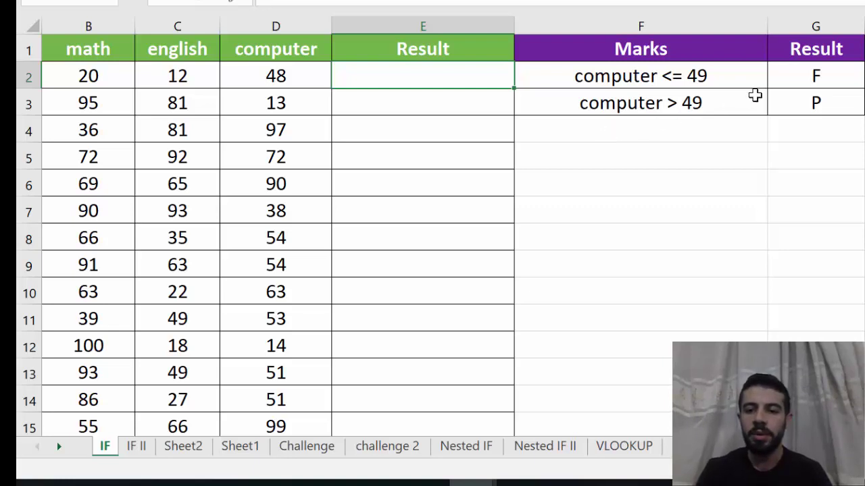
left_click(803, 75)
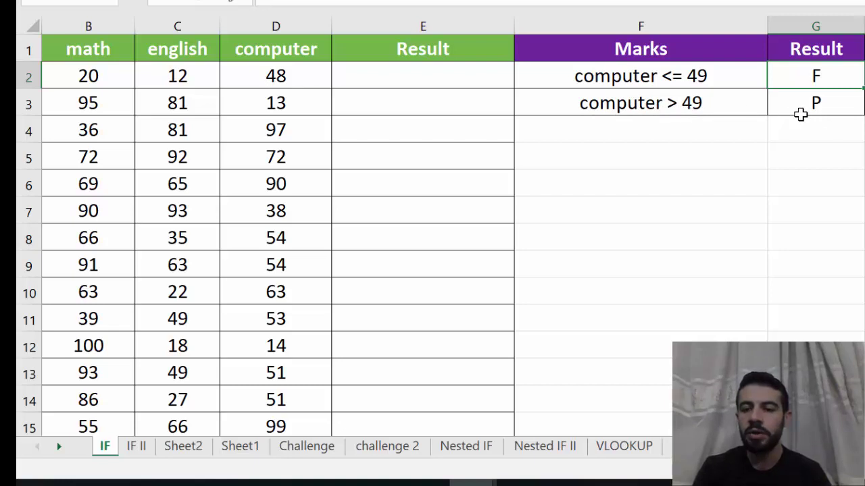
left_click(797, 112)
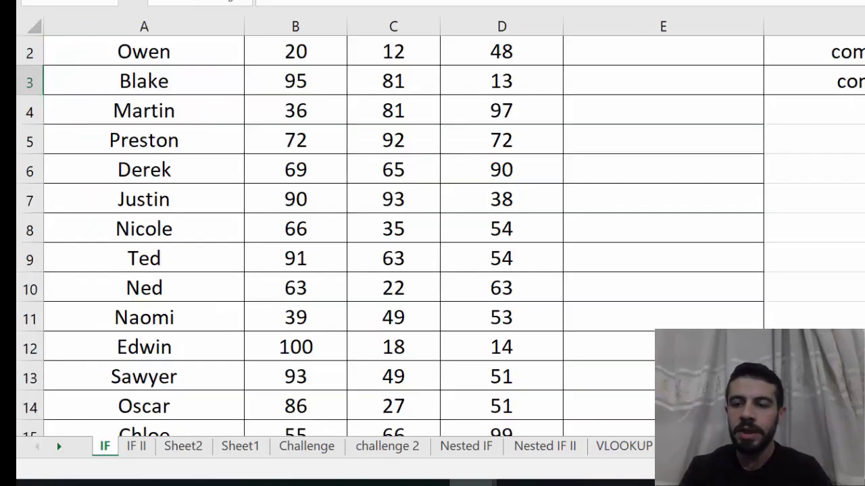
Start an IF formula in cell E2 with the logical test D2<=49
scroll(439, 237, "up", 1)
left_click(712, 81)
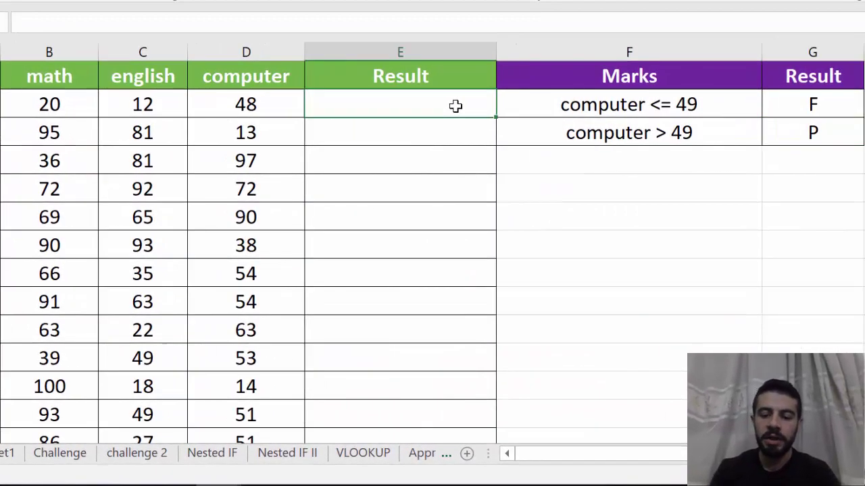
type("=")
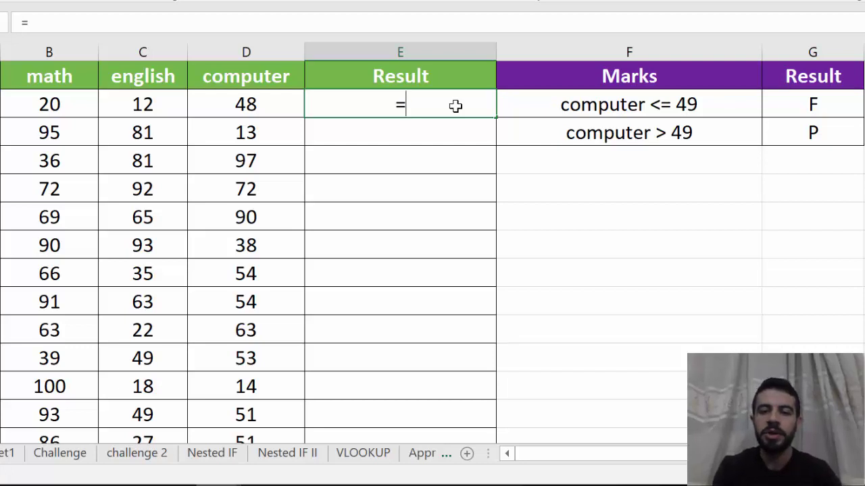
type("if")
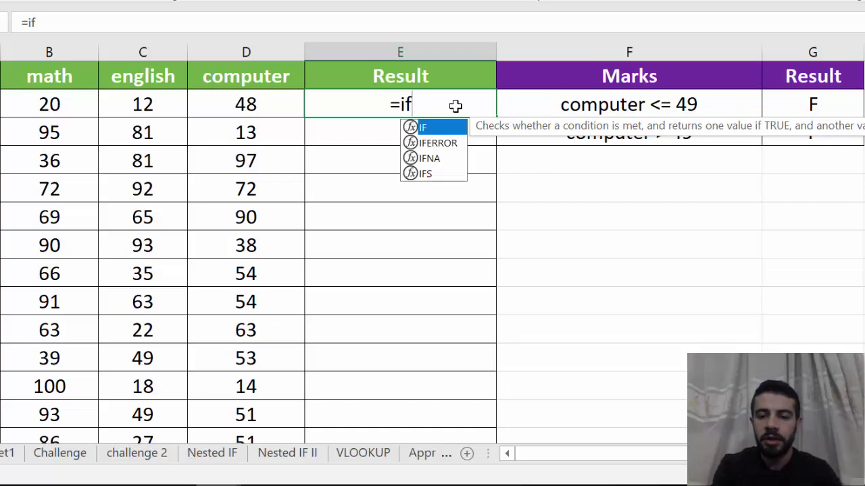
type("()")
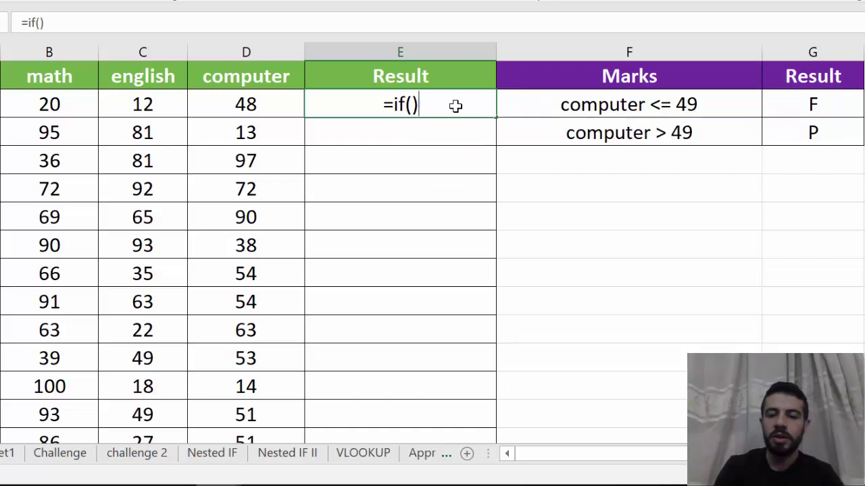
key("Left")
key("Delete")
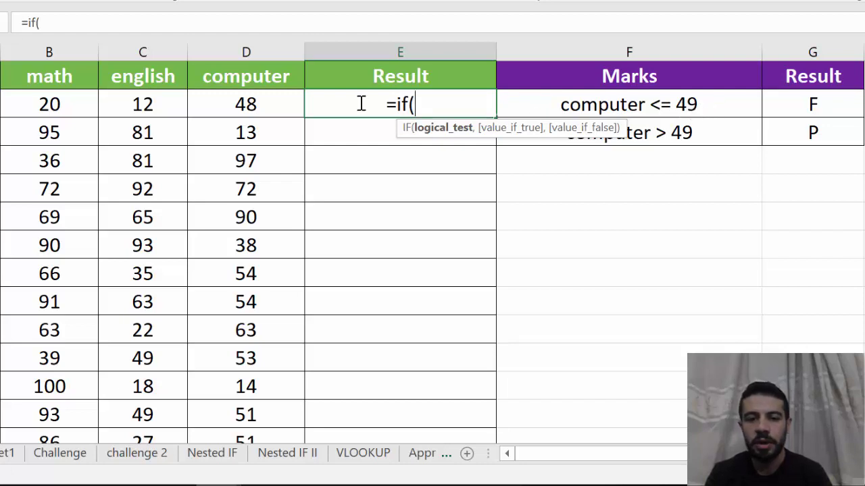
left_click(250, 110)
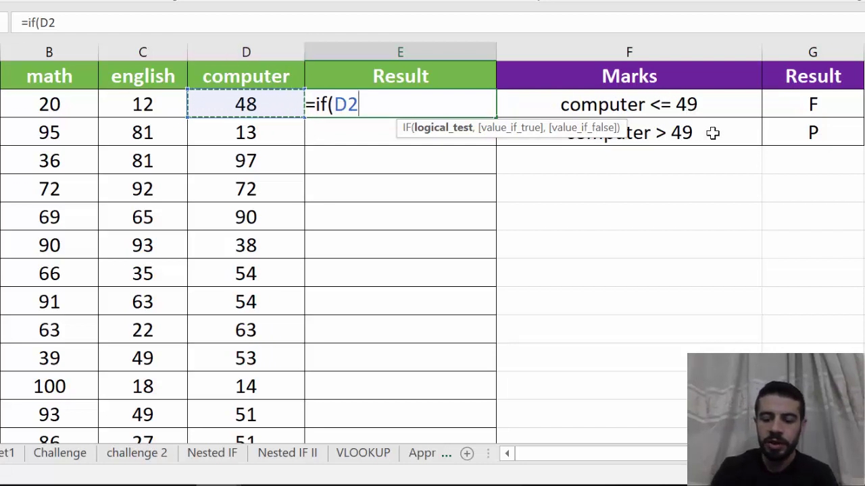
type("<=")
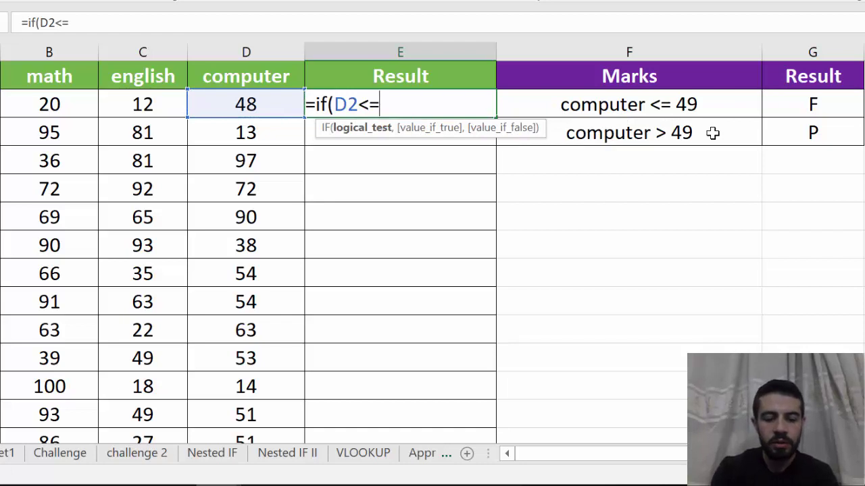
type("49")
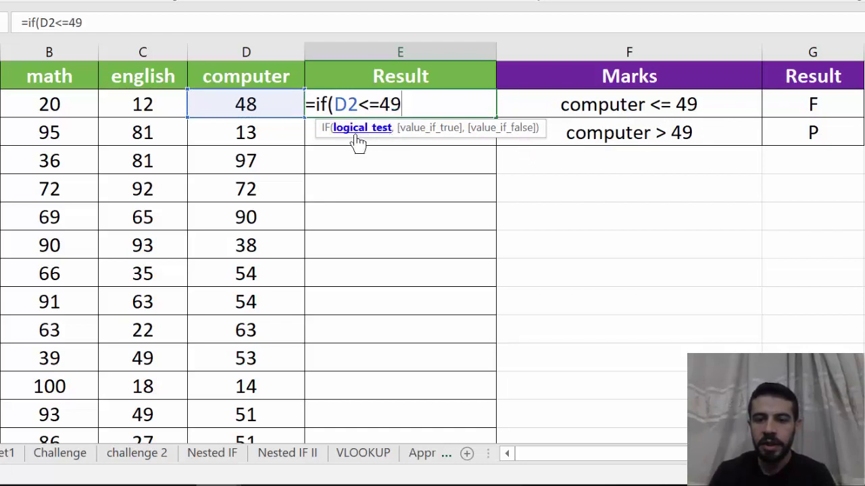
Complete the E2 formula so it returns "F" when the test is true and "P" when false, and enter it
type(",")
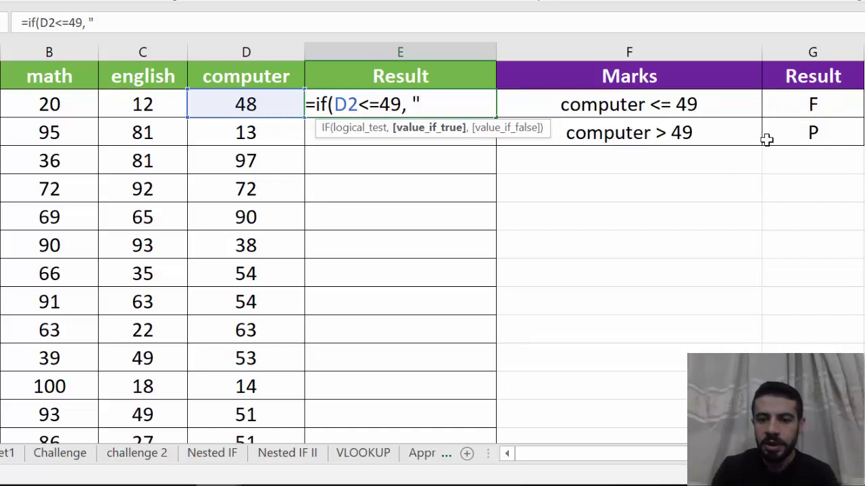
type("F")
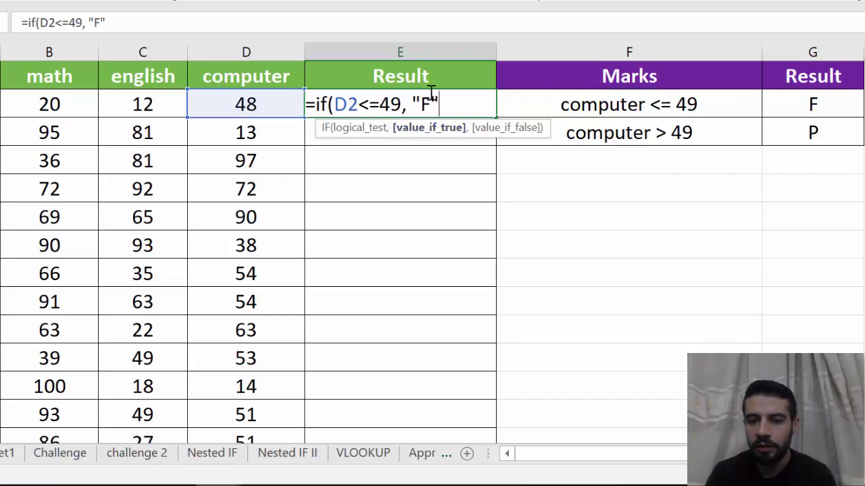
type(",")
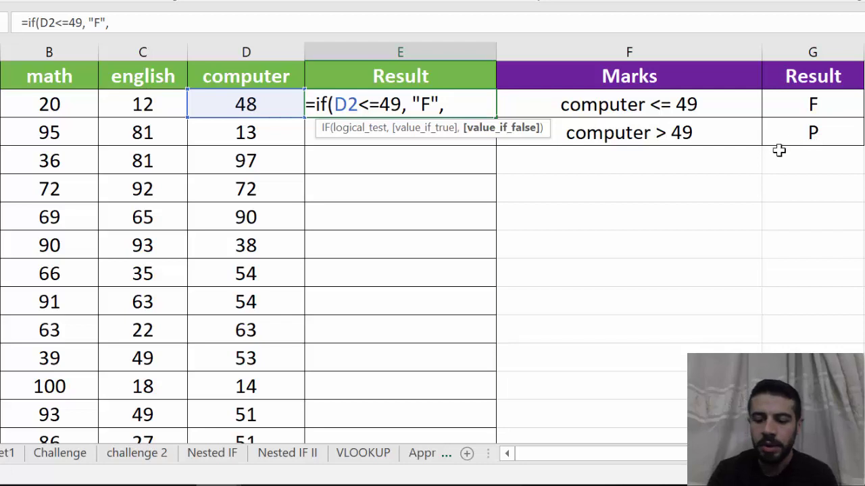
type("P")
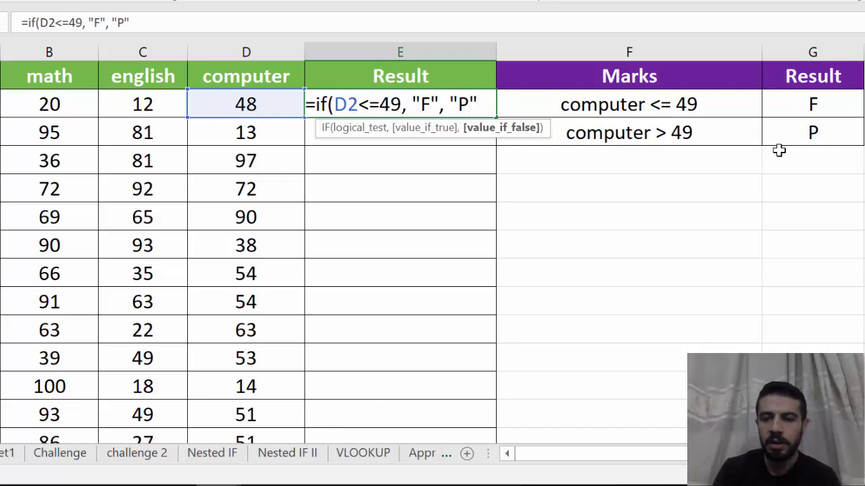
type("\")")
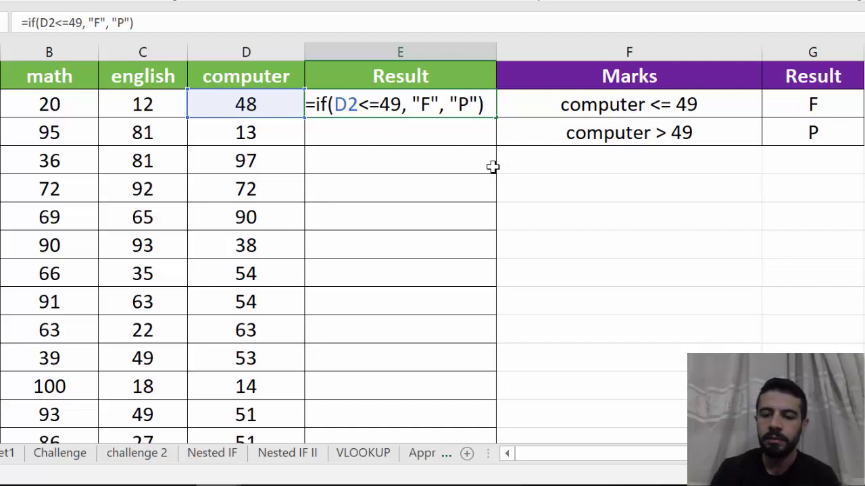
key("Return")
Fill the IF formula from E2 down the Result column for the remaining students
left_click(443, 108)
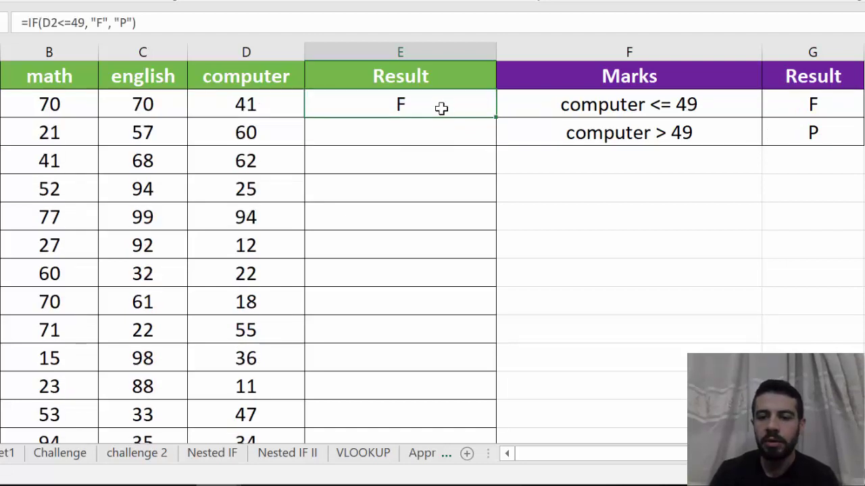
left_click_drag(494, 121, 476, 414)
left_click(549, 293)
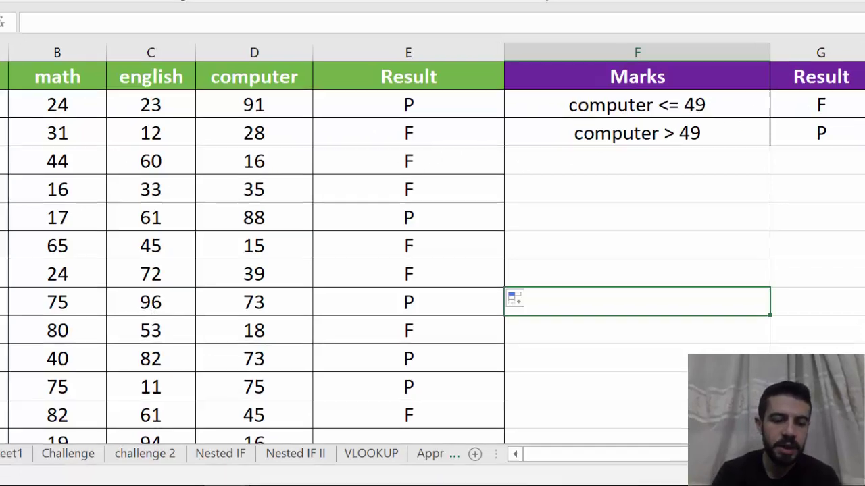
On Sheet2, start an IF formula in cell D2 with the logical test AVERAGE(A2:C2)>=50
left_click(72, 463)
left_click(621, 312)
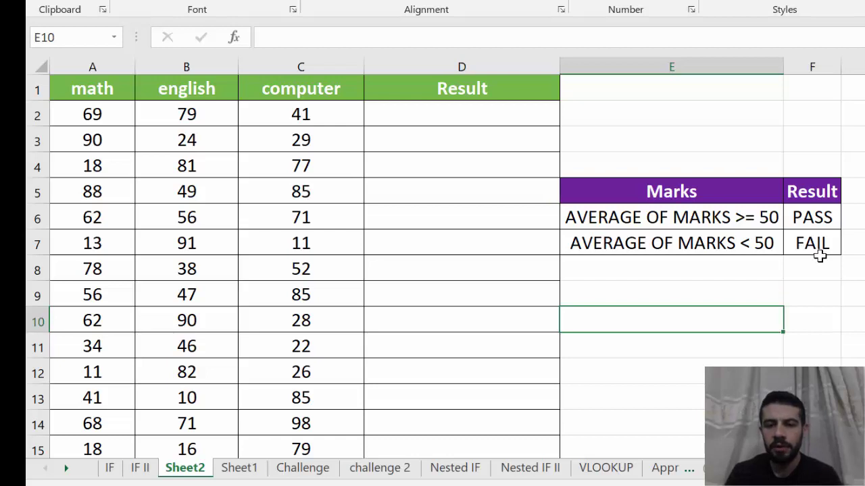
left_click(418, 120)
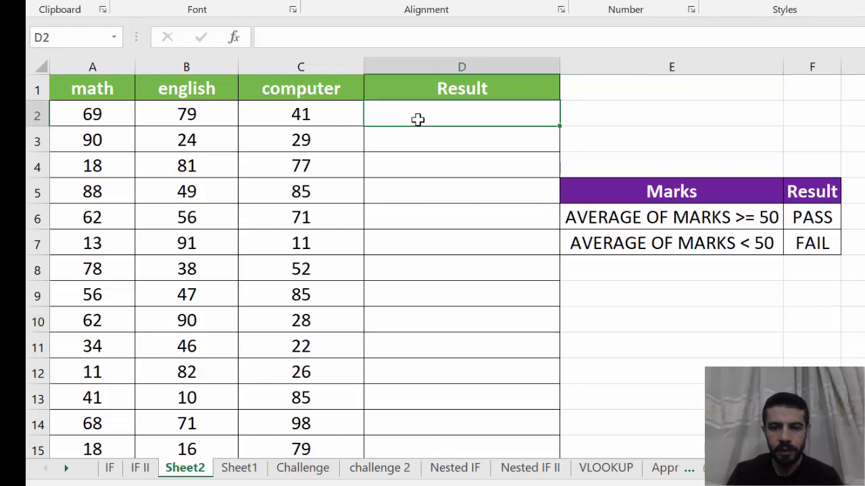
type("=if")
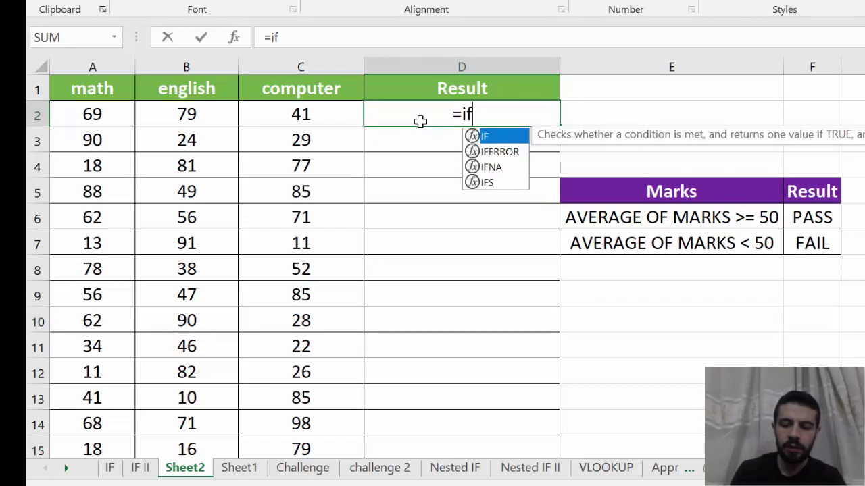
type("(")
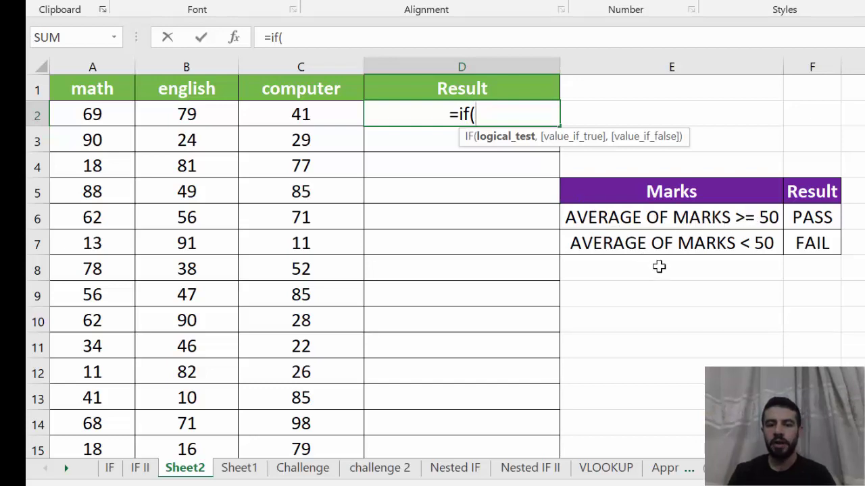
type("av")
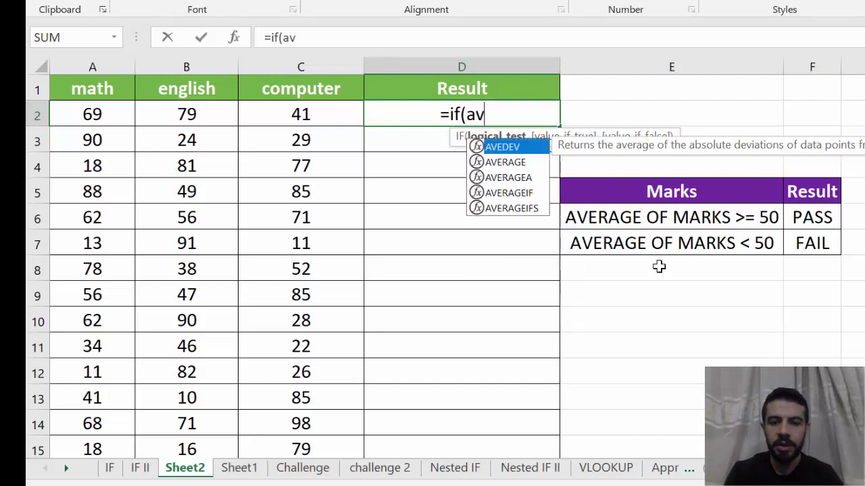
double_click(518, 163)
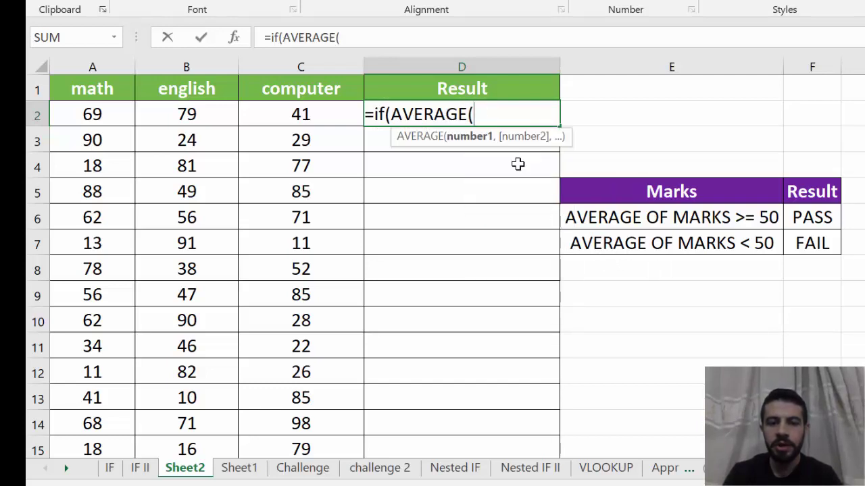
left_click(325, 112)
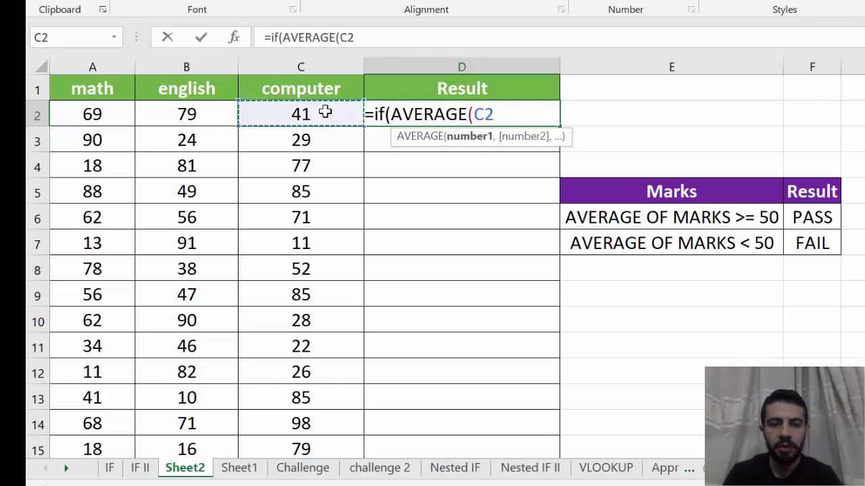
left_click_drag(325, 112, 115, 118)
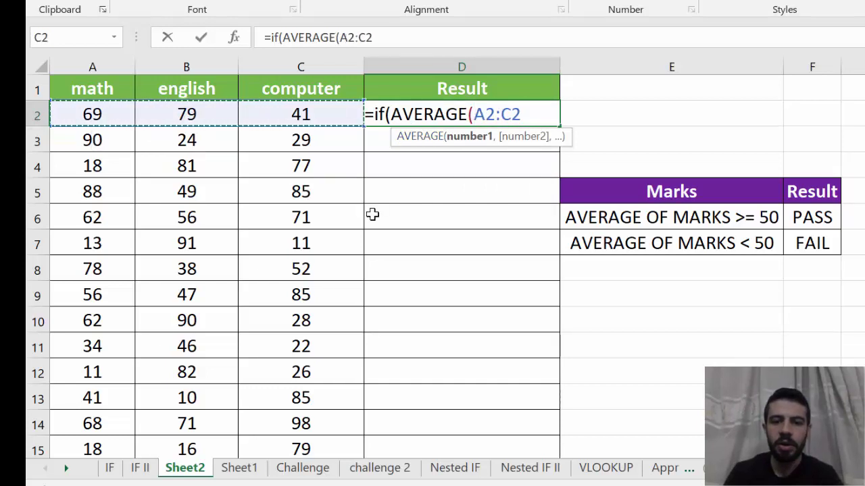
type(")>=")
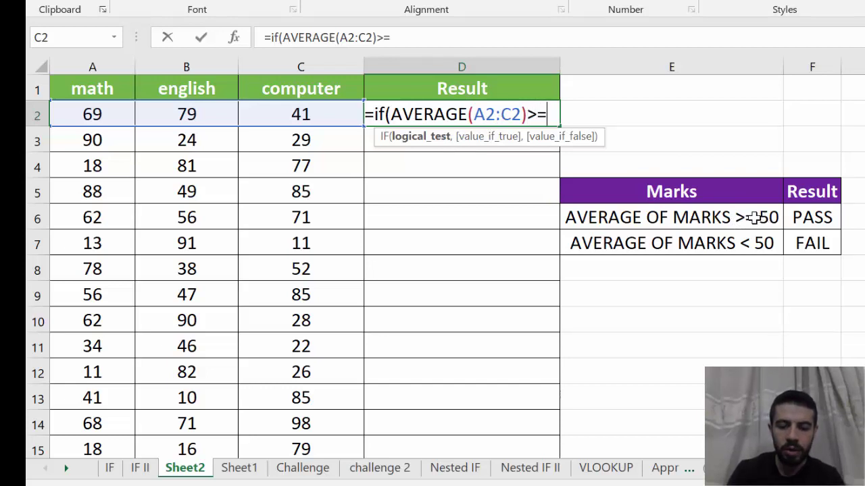
type("50")
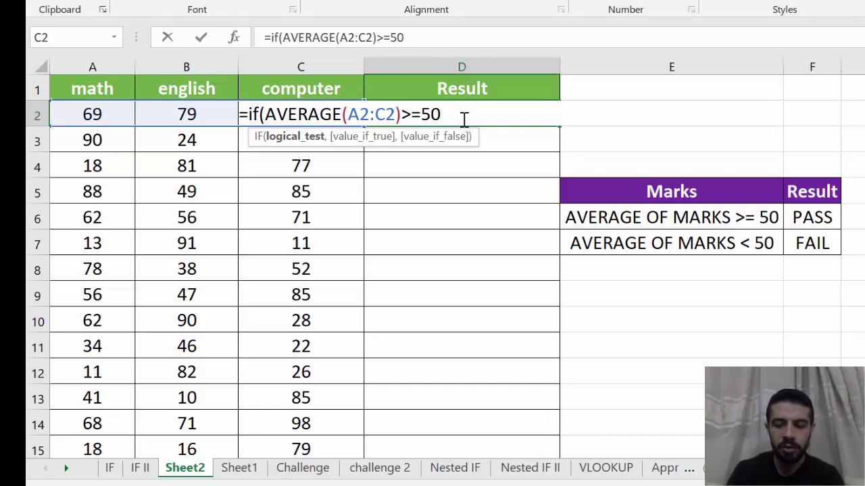
Complete the D2 formula to return "Pass" when true and "Fail" when false, and fill it down to D14
type(",")
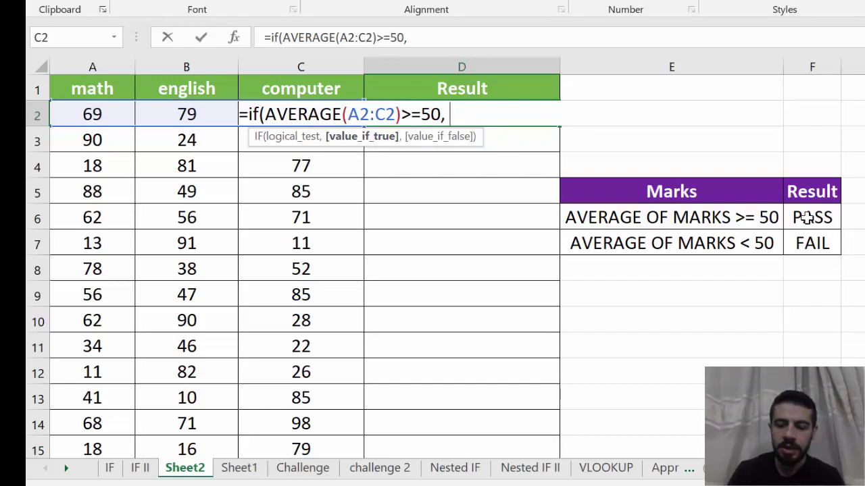
type(" \"Pass")
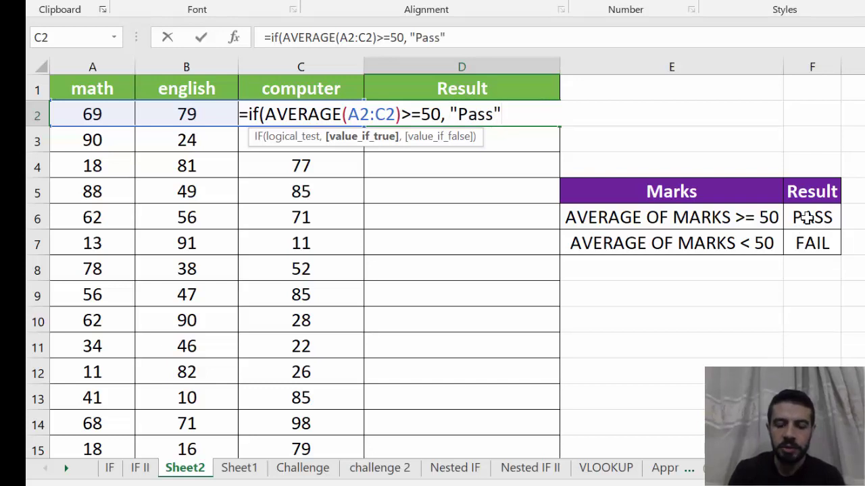
type("\",")
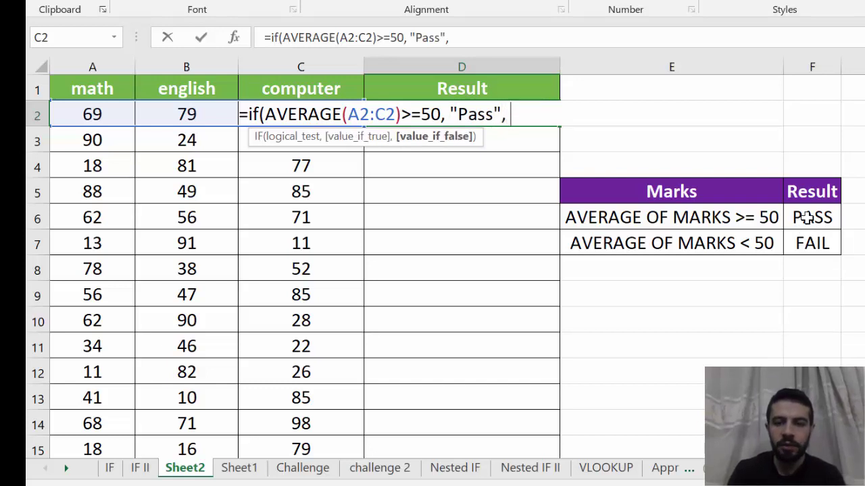
type(" \"F")
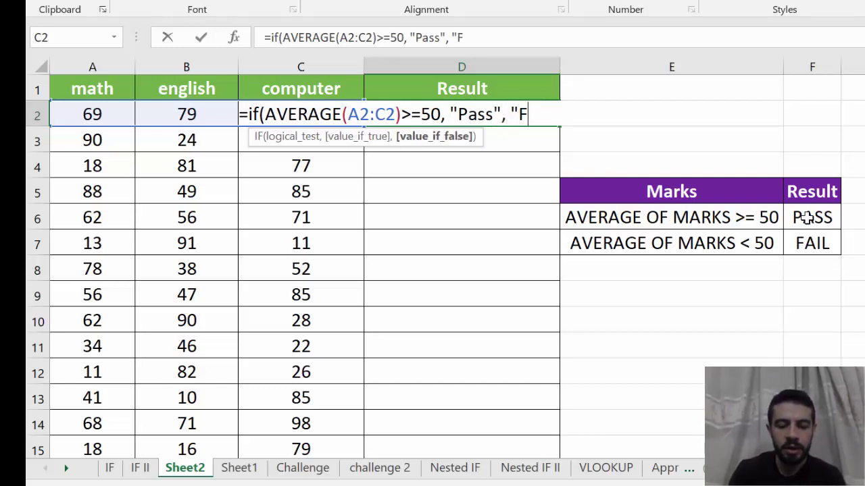
type("ail\"")
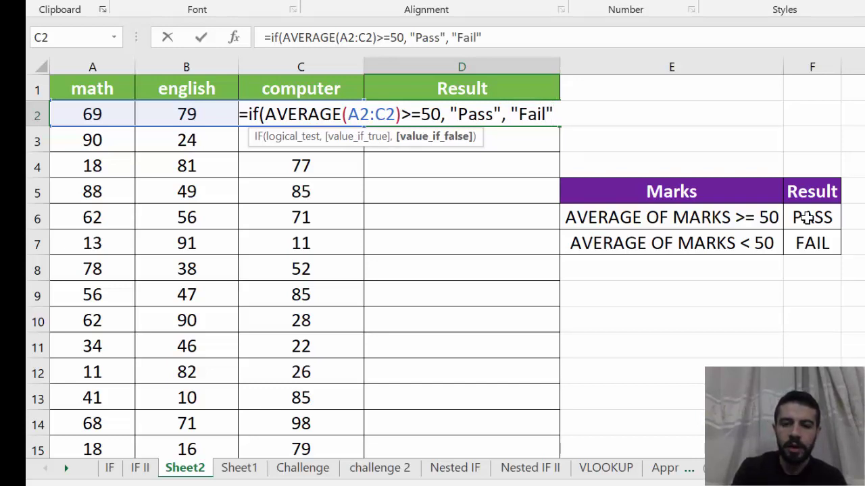
type(")")
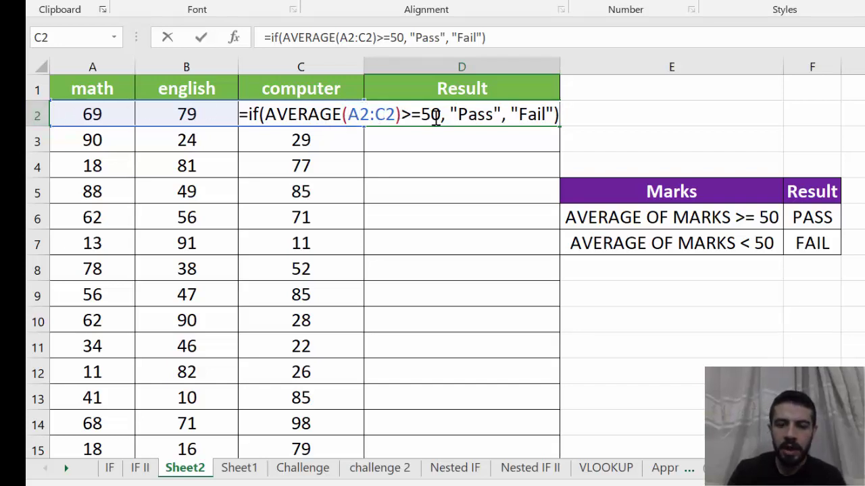
key("Return")
left_click(532, 122)
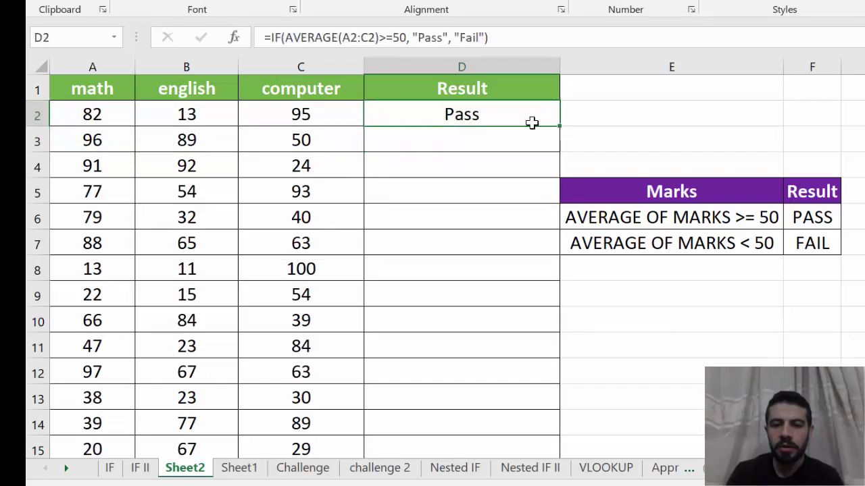
left_click_drag(559, 130, 533, 436)
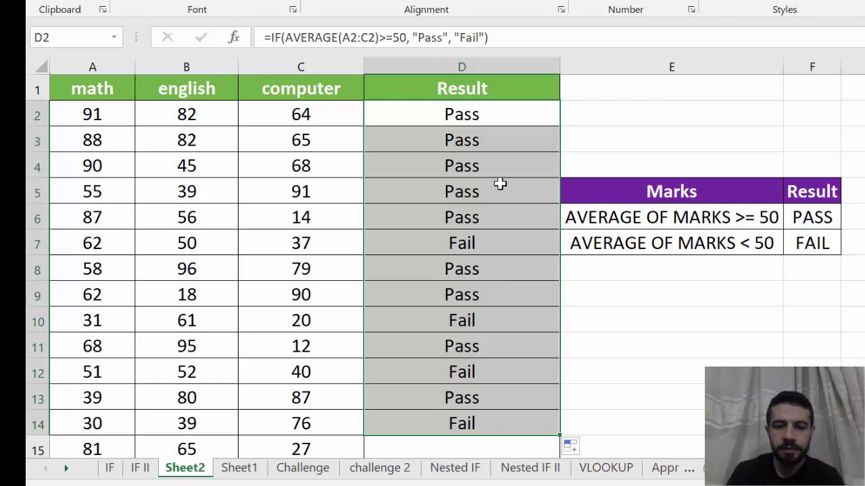
Remove the AVERAGE(A2:C2) function from the logical test of the formula in cell D2
double_click(487, 114)
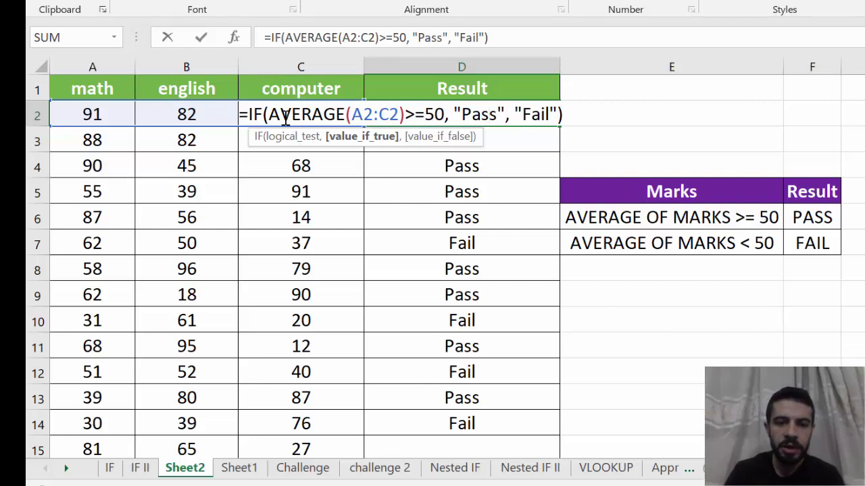
left_click(408, 115)
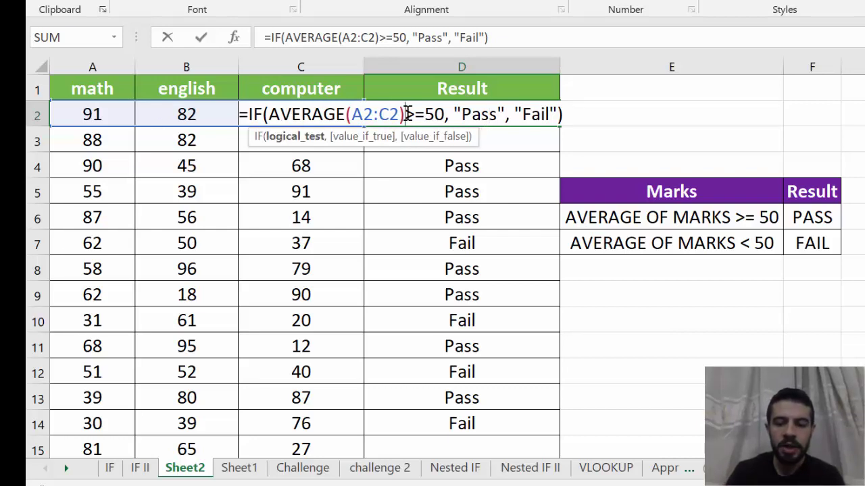
key("BackSpace")
key("BackSpace")
key("BackSpace")
key("BackSpace")
key("BackSpace")
key("BackSpace")
key("BackSpace")
key("BackSpace")
key("BackSpace")
key("BackSpace")
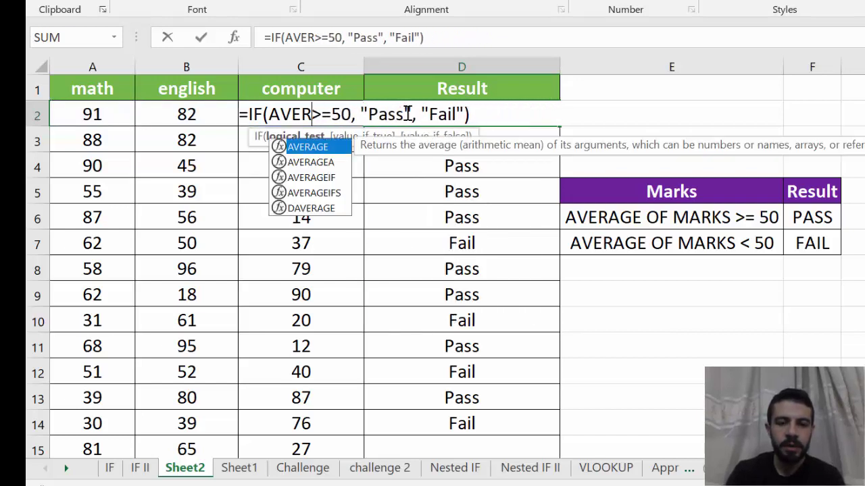
key("BackSpace")
key("BackSpace")
key("BackSpace")
key("BackSpace")
Insert (A2+B2+C2)/3 before >=50 in the logical test of the D2 formula
type("(")
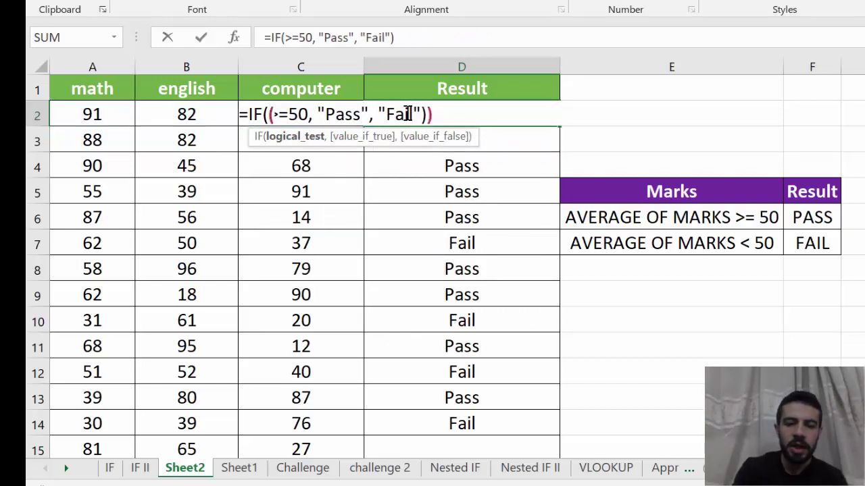
type(")")
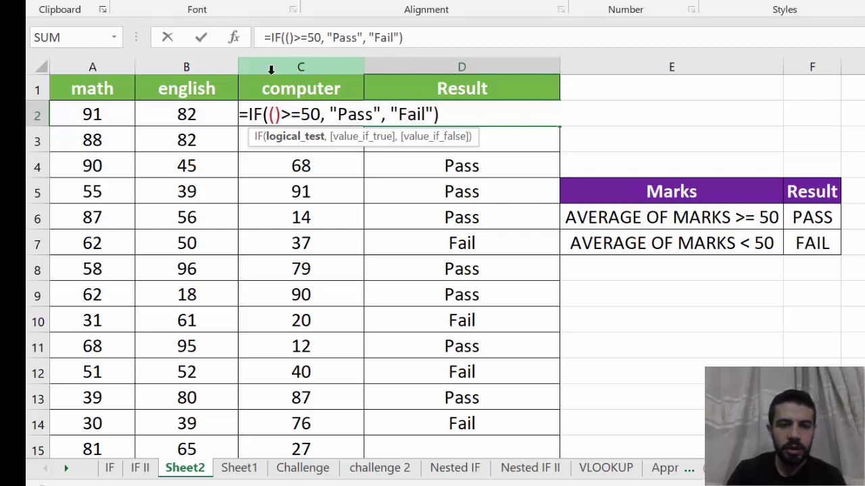
left_click(98, 117)
type("+")
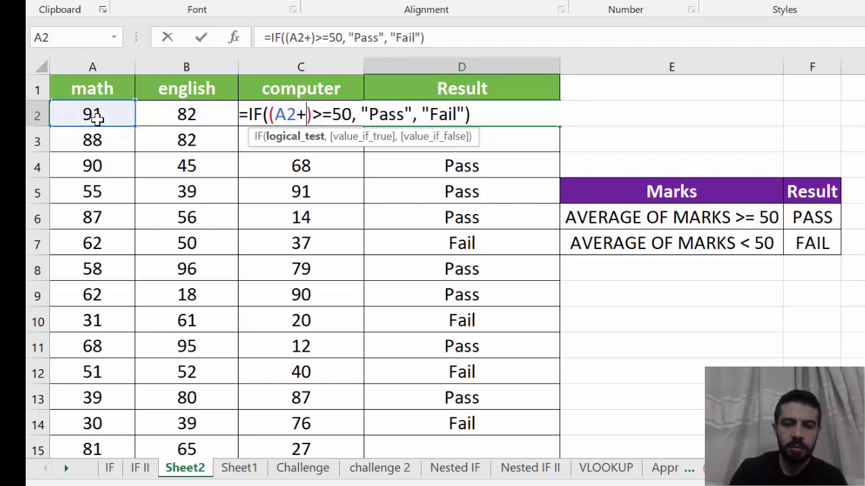
left_click(170, 116)
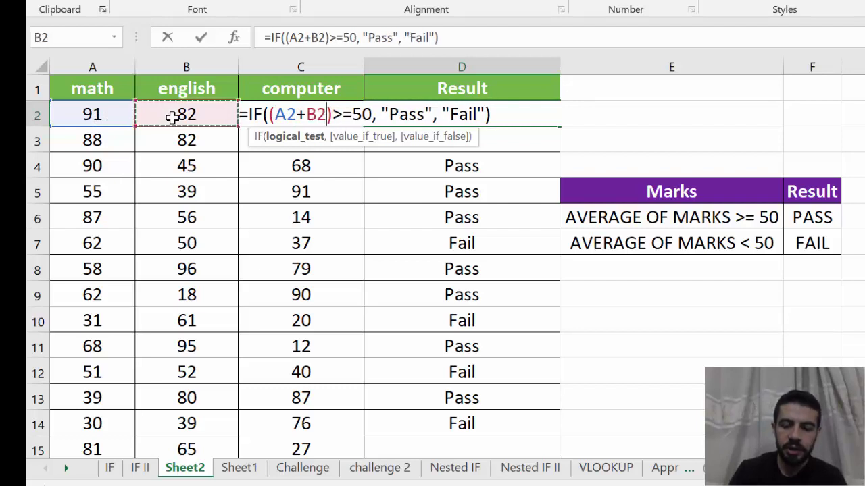
type("+")
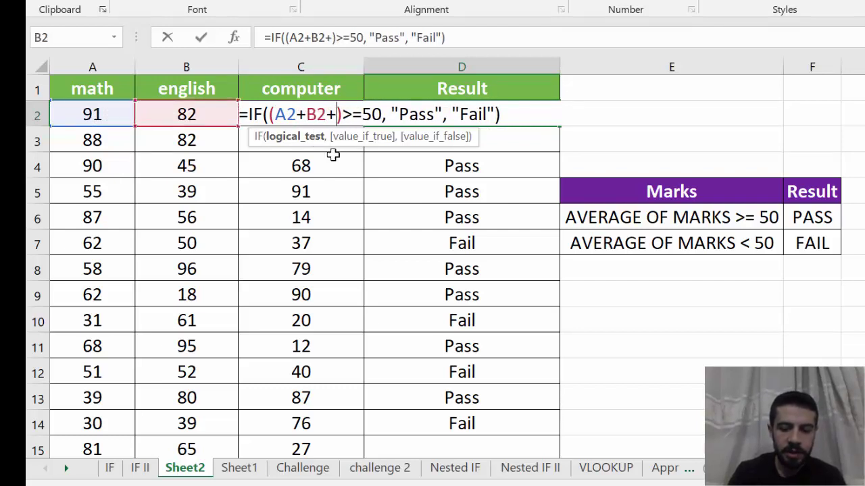
type("C2")
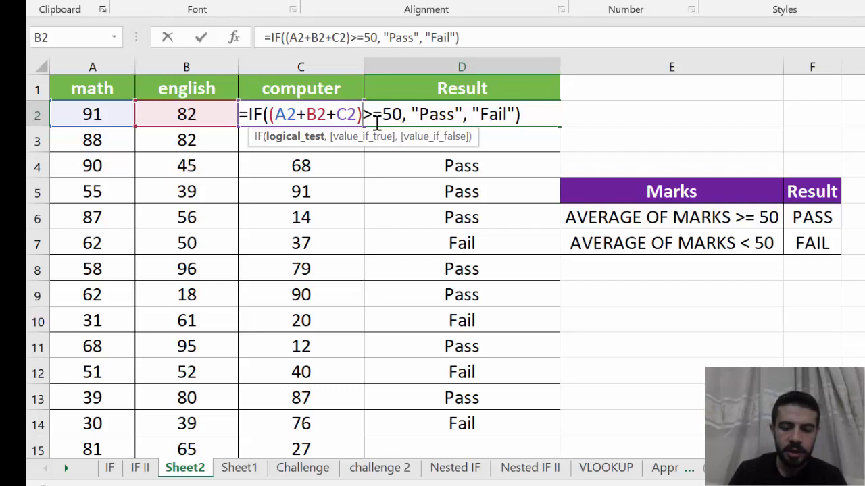
type("/3")
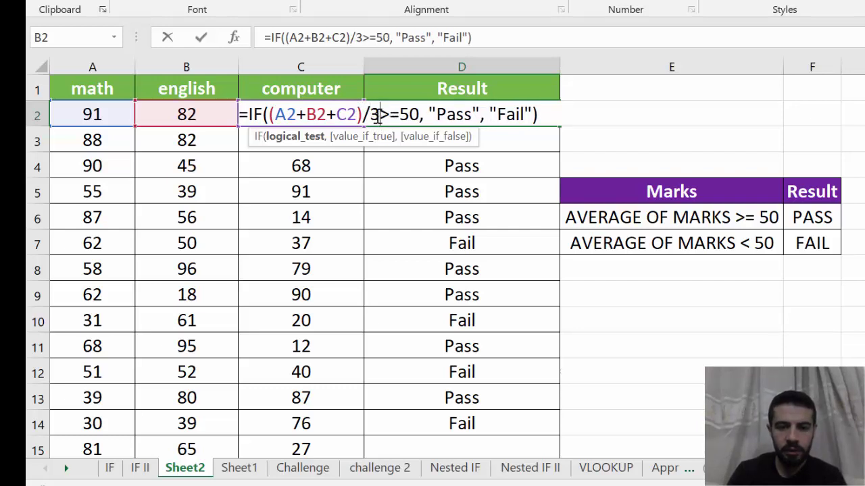
Enclose (A2+B2+C2)/3 in an outer pair of parentheses and enter the D2 formula
type(")")
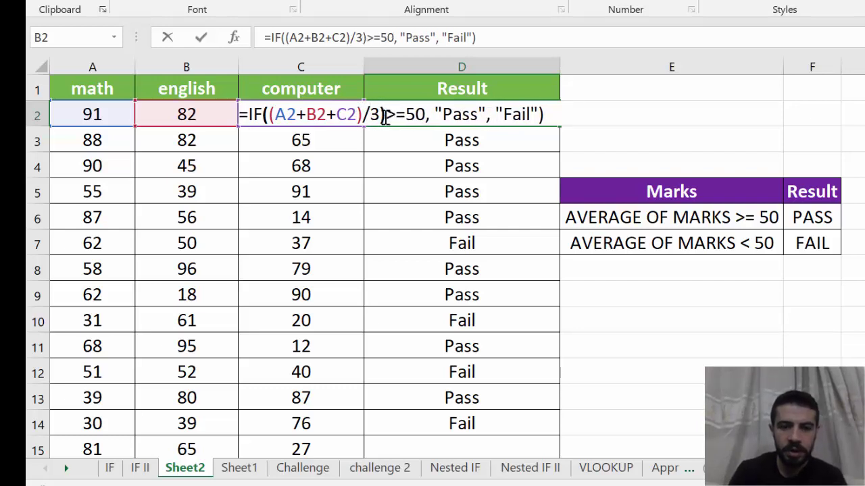
key("Left")
key("Left")
key("Left")
key("Left")
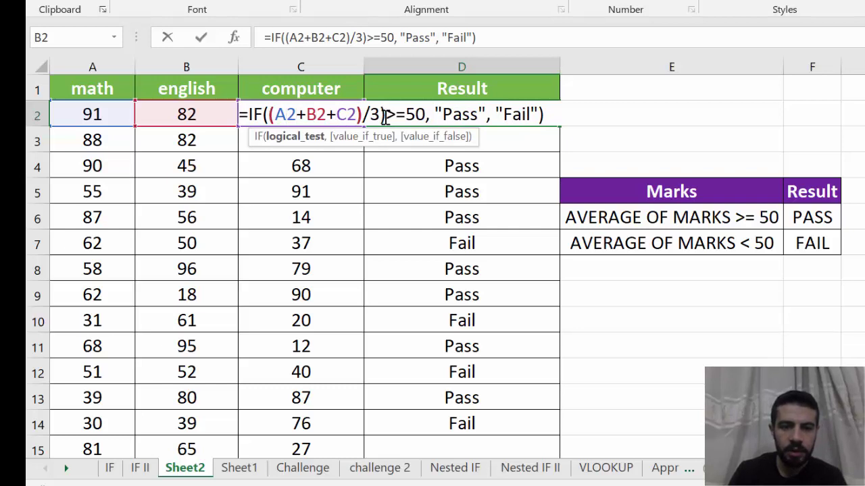
type("(")
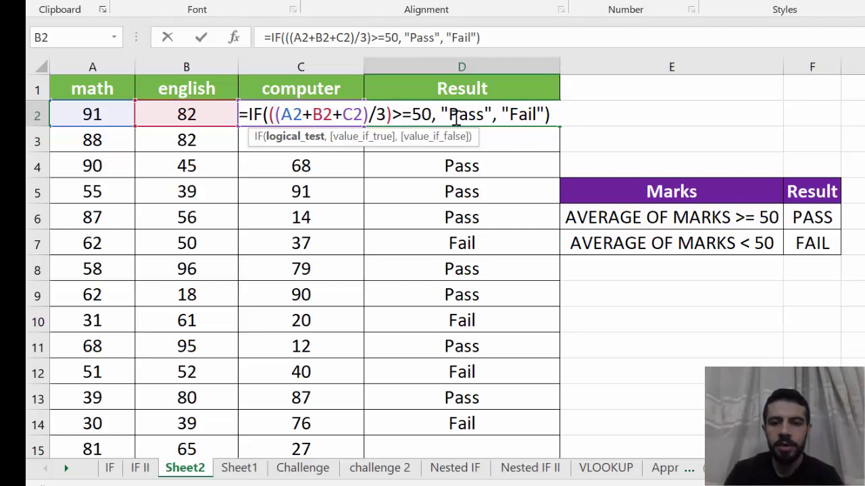
key("Return")
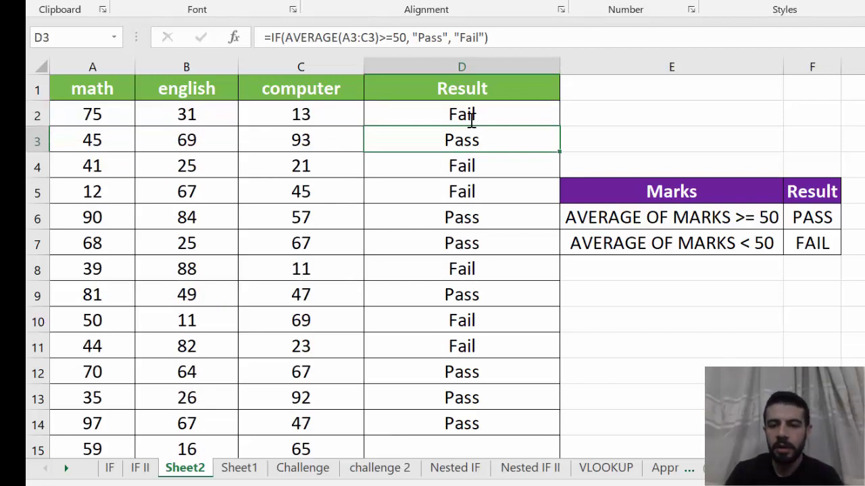
Switch to the IF II sheet and select cell E2 in the "add to salary" column
left_click(140, 468)
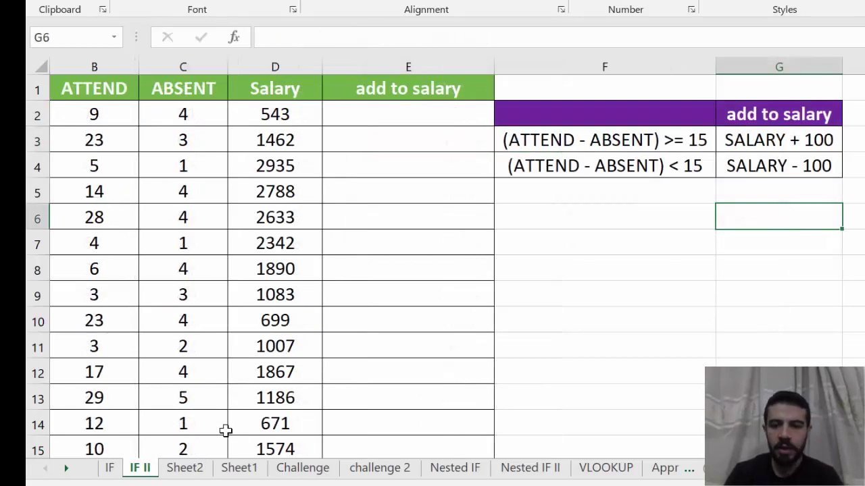
left_click(723, 328)
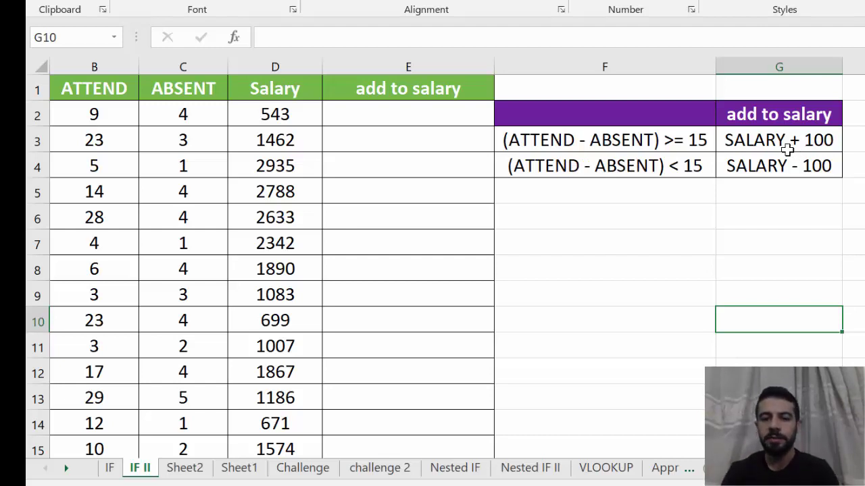
left_click(433, 119)
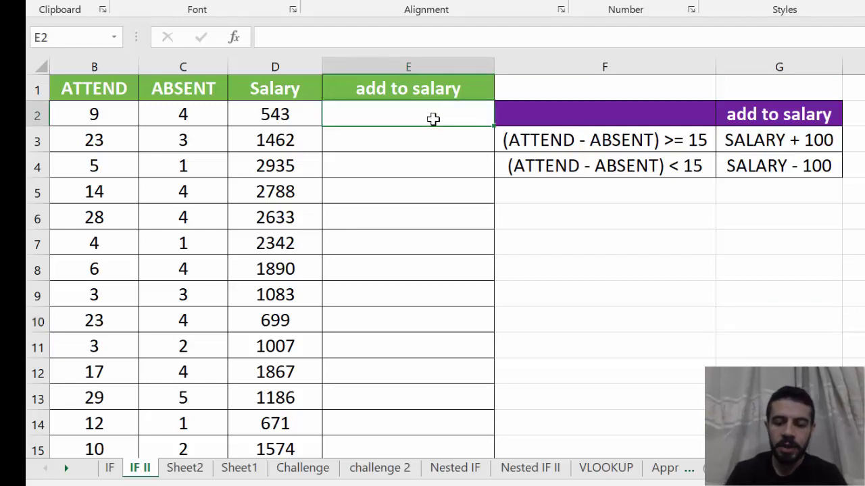
type("=if")
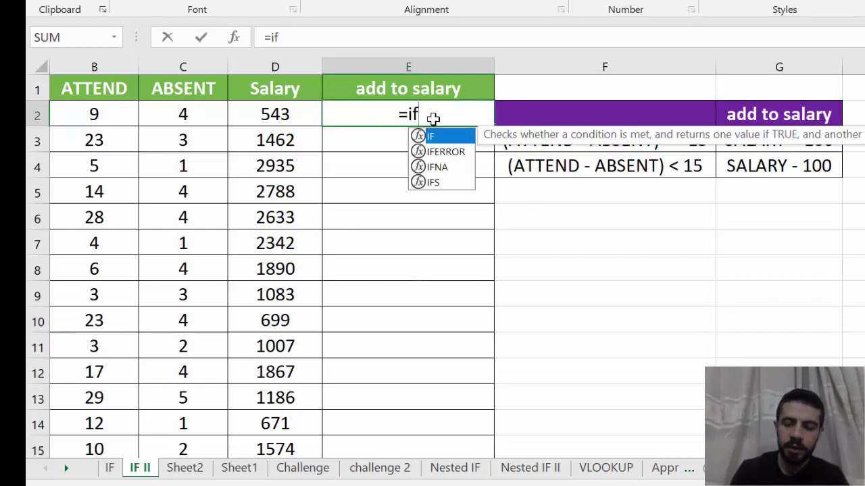
type("(")
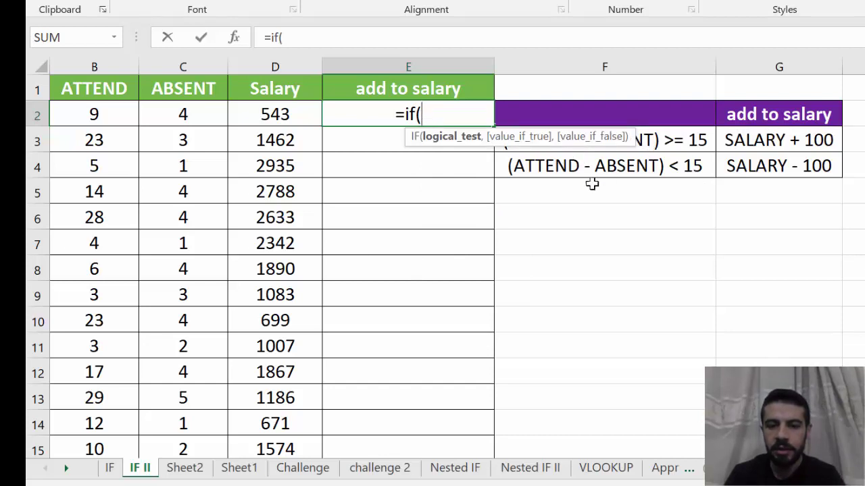
key("BackSpace")
key("BackSpace")
key("BackSpace")
key("BackSpace")
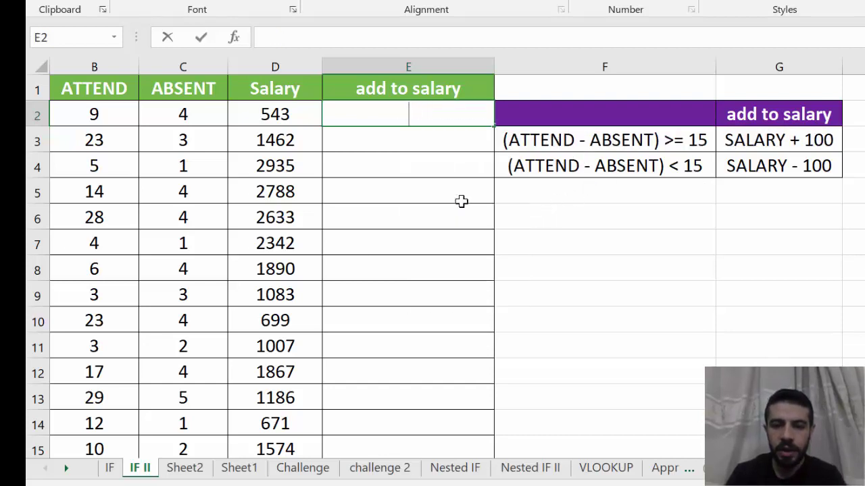
Start an IF formula in E2 with the logical test (B2-C2)>=15
type("=")
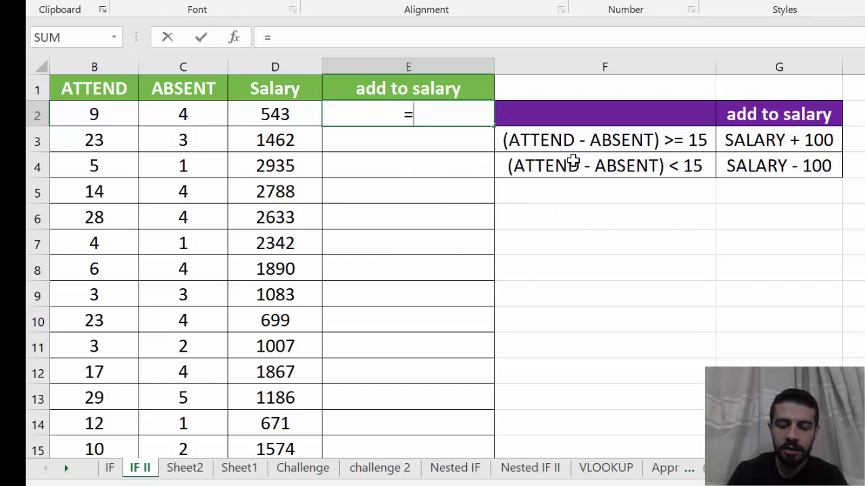
type("if(")
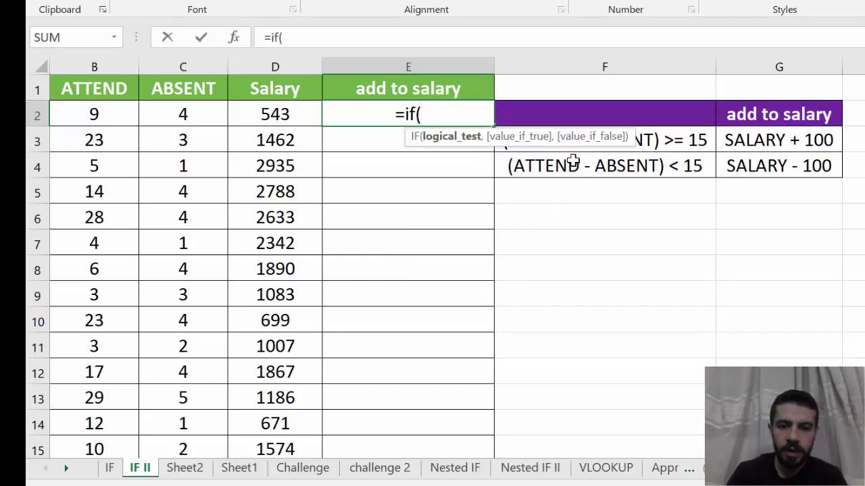
type("(")
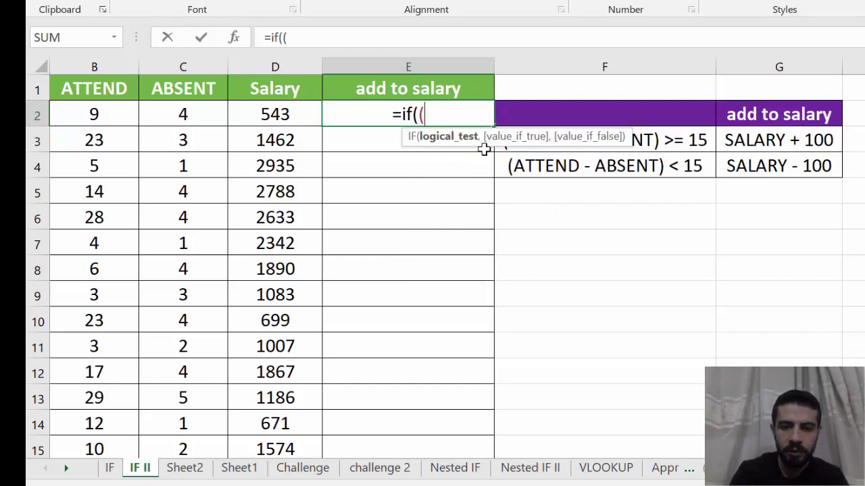
left_click(107, 119)
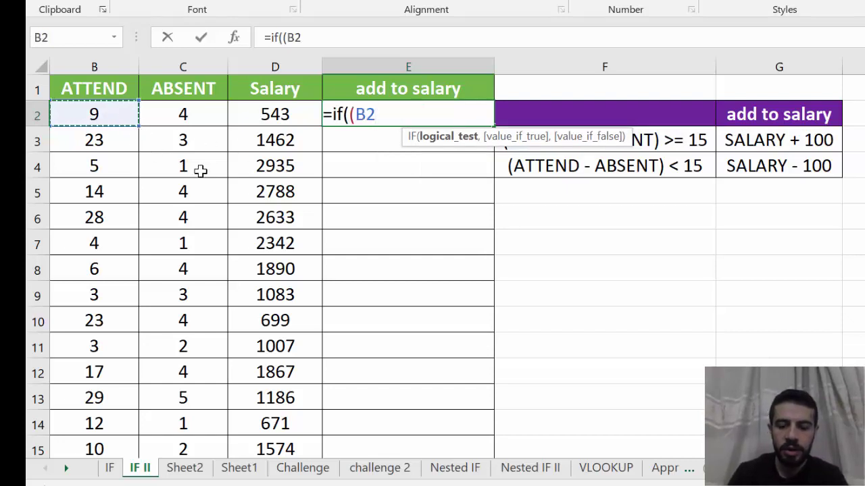
type("-")
left_click(206, 116)
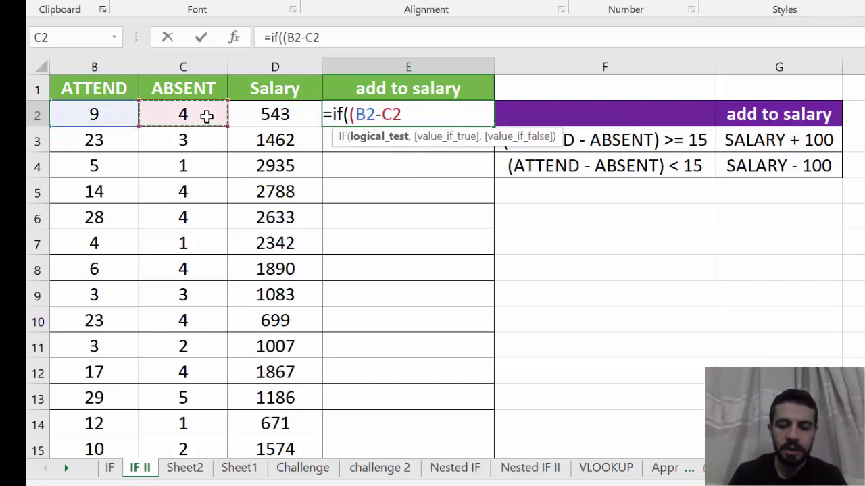
type(")")
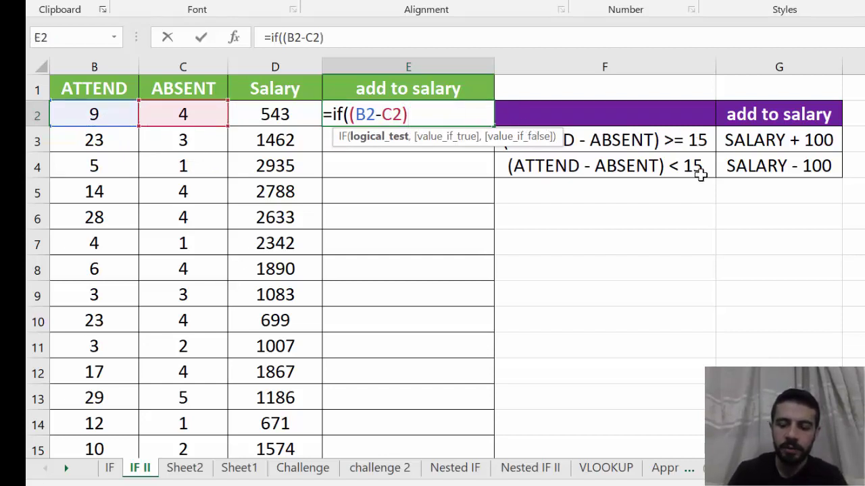
type(">=1")
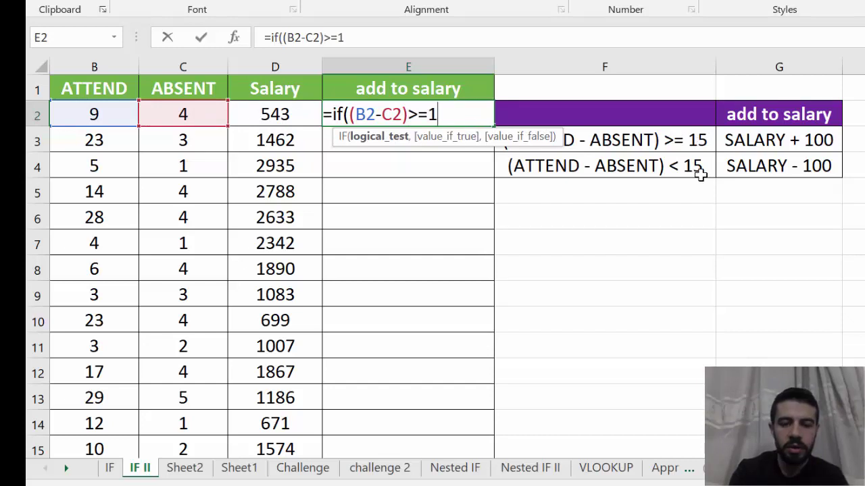
type("5")
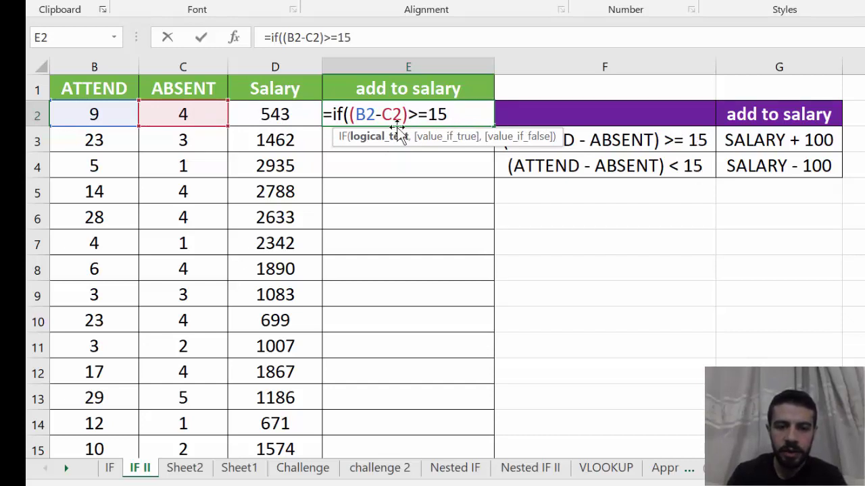
type(",")
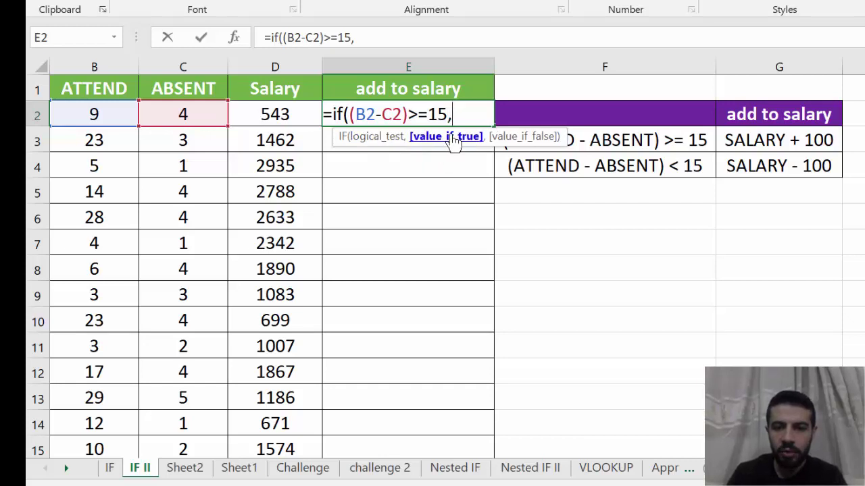
Complete the E2 IF formula with D2+100 as the value if true and D2-100 as the value if false
type(" \"")
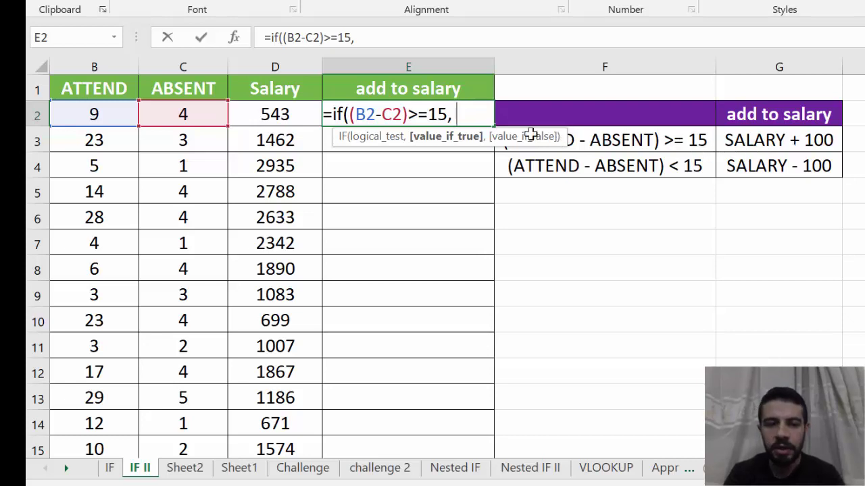
left_click(272, 112)
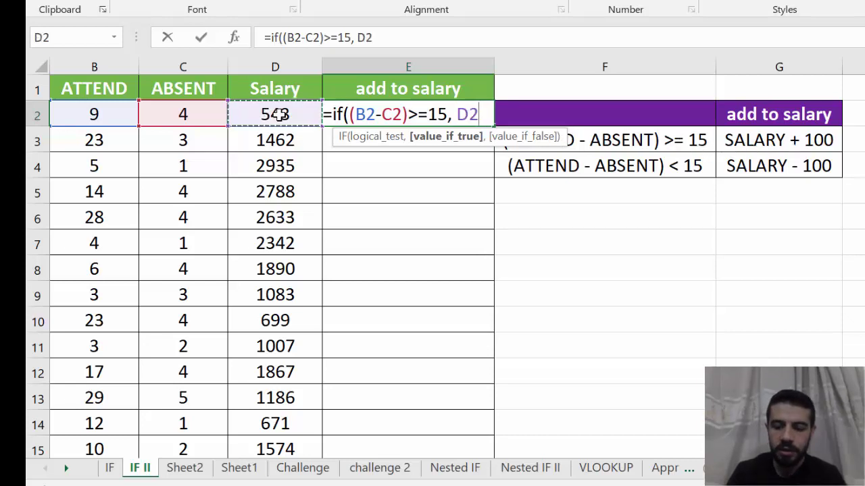
type("+100")
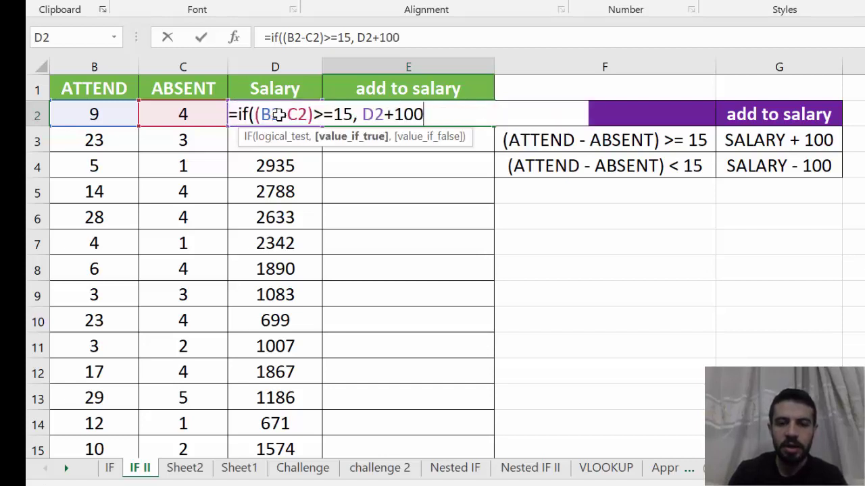
type(",")
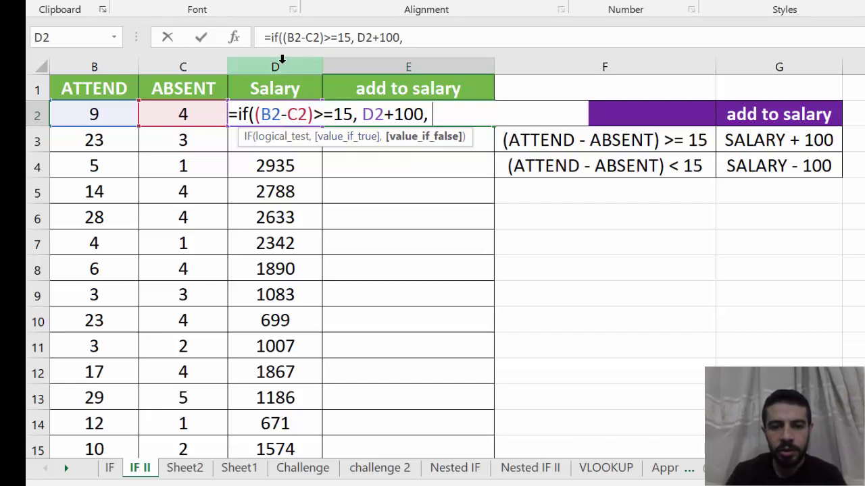
type("D2")
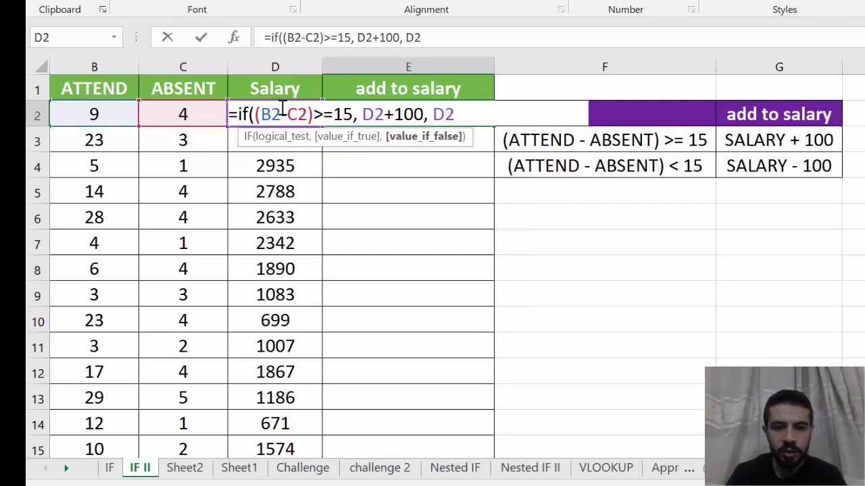
type("-")
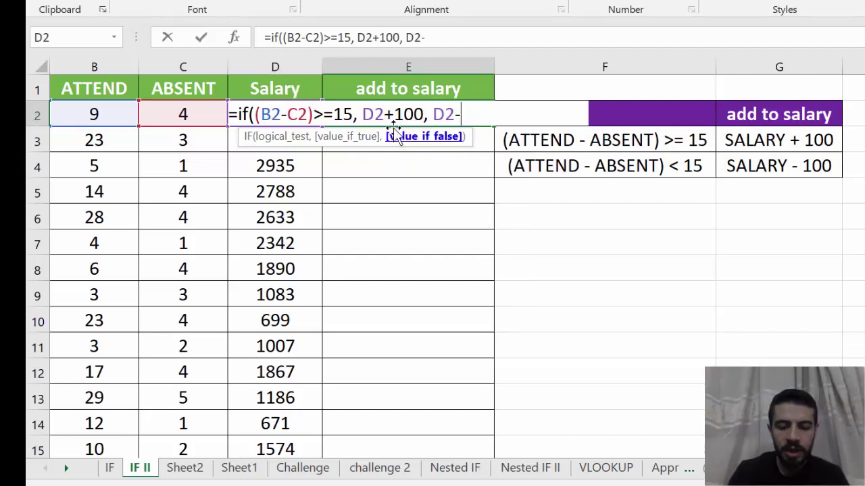
type("100")
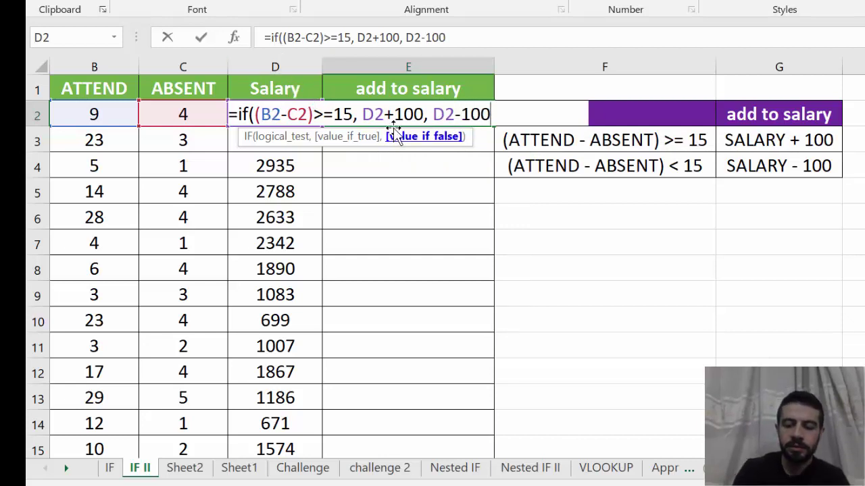
type(")")
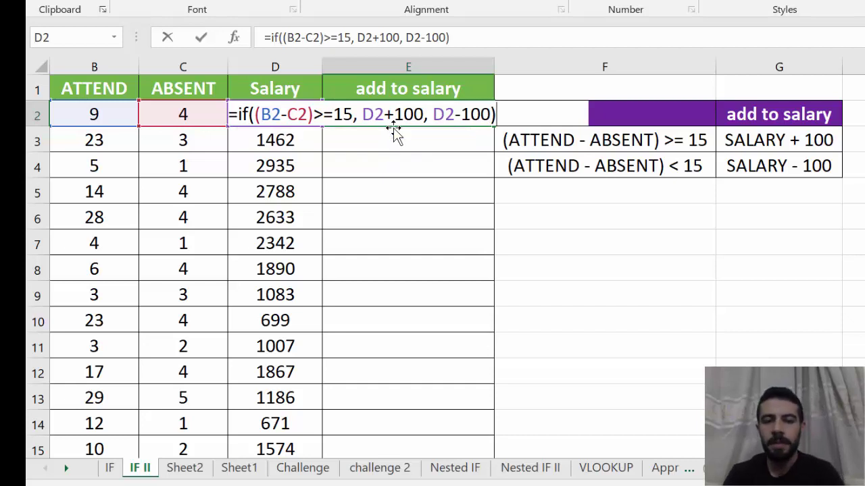
left_click(425, 112)
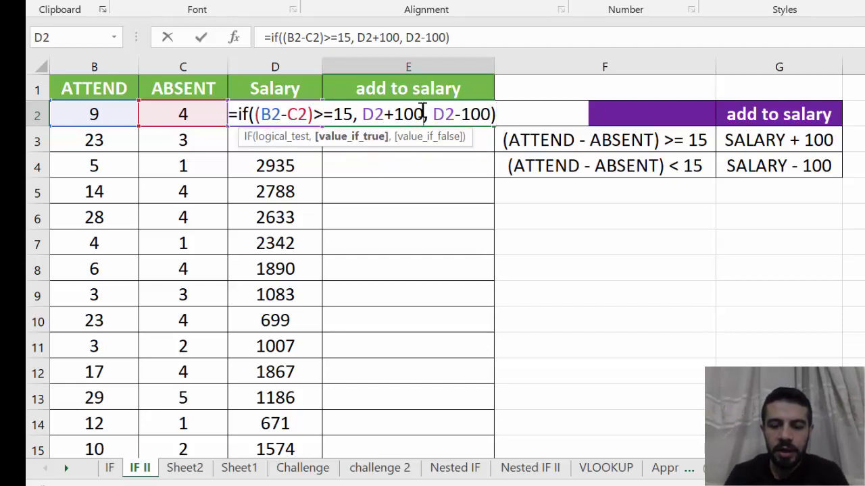
type("\"")
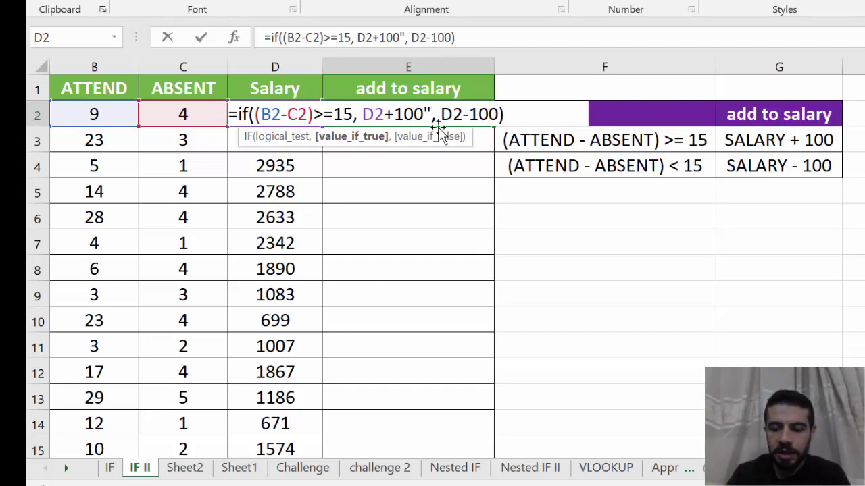
key("BackSpace")
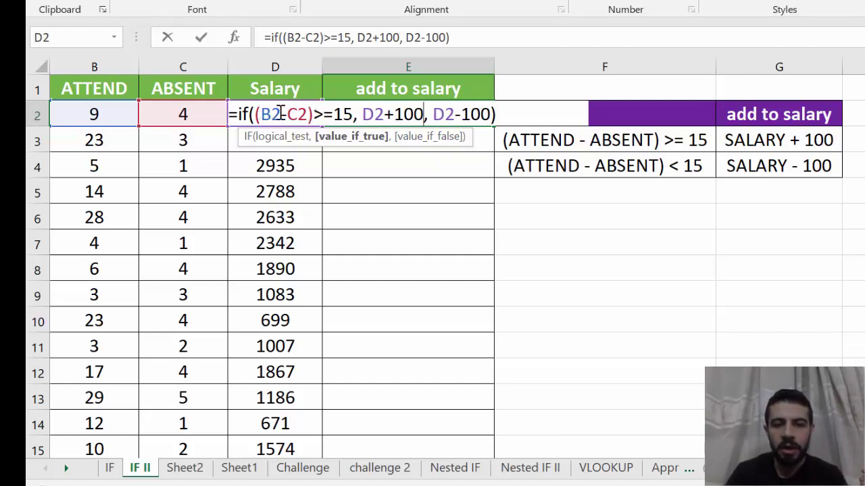
left_click(424, 115)
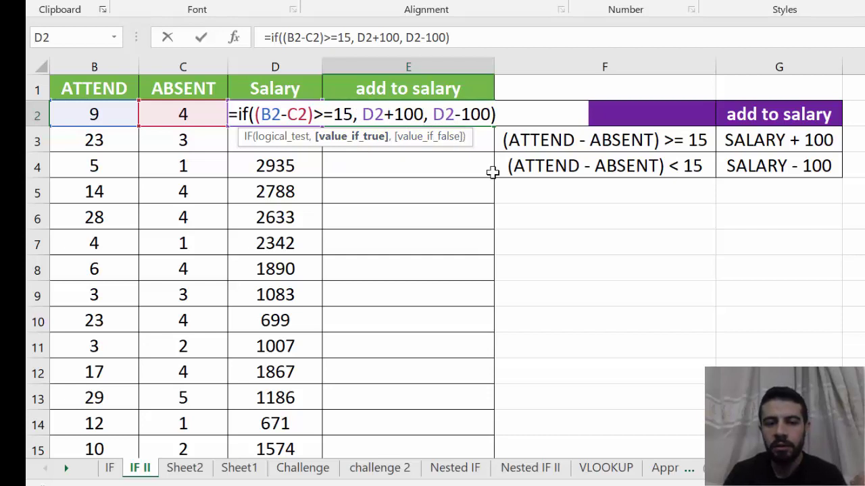
Enter the formula in E2 and fill it down the "add to salary" column
key("Return")
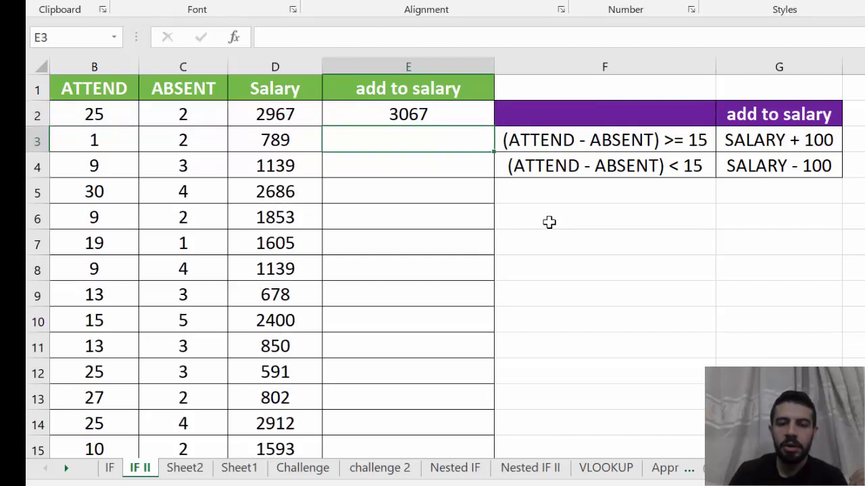
left_click(470, 115)
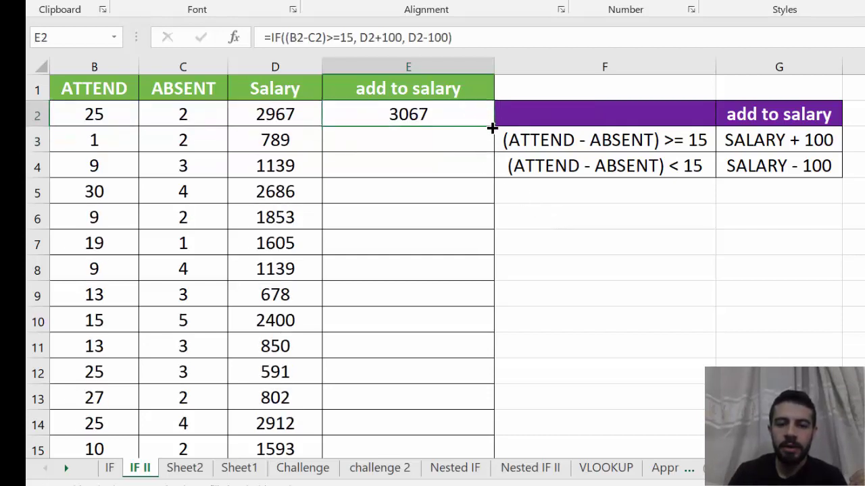
left_click_drag(492, 127, 484, 429)
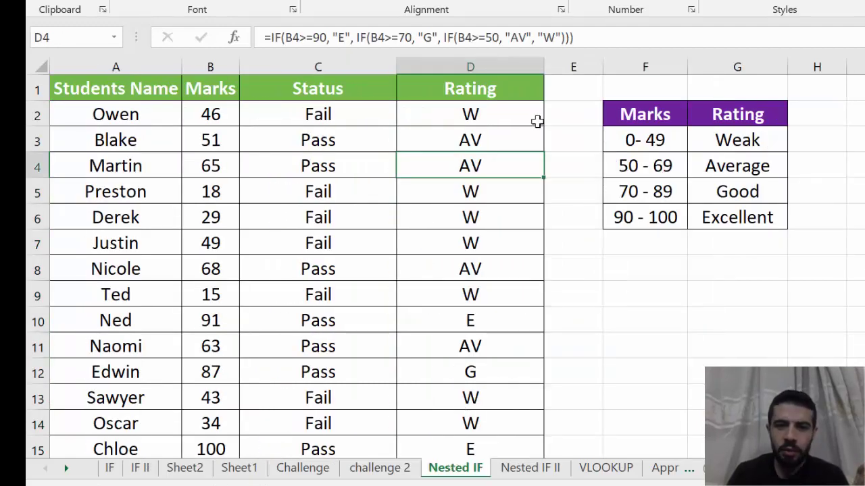
Clear the existing ratings from the Rating column on the Nested IF sheet and select cell D2
left_click(515, 128)
left_click_drag(515, 129, 503, 442)
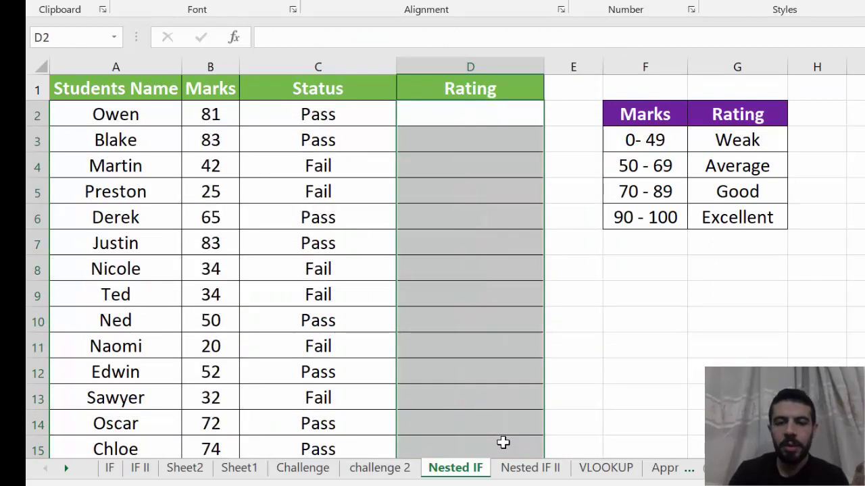
left_click(596, 431)
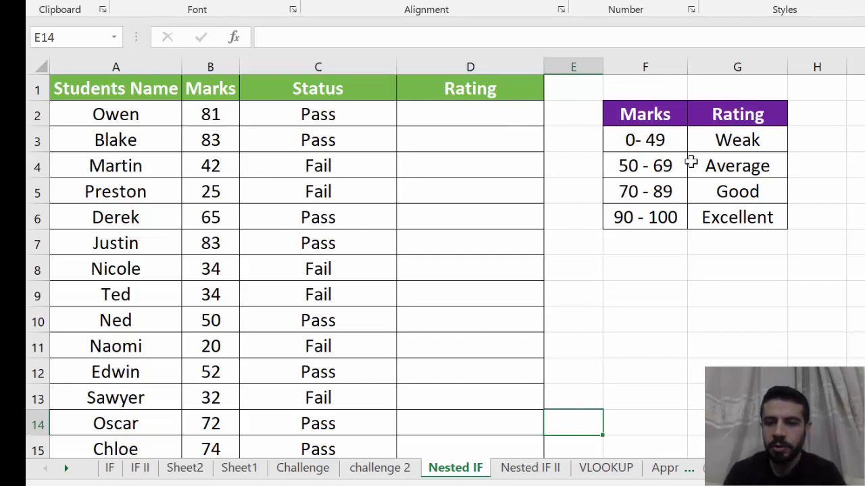
left_click(443, 114)
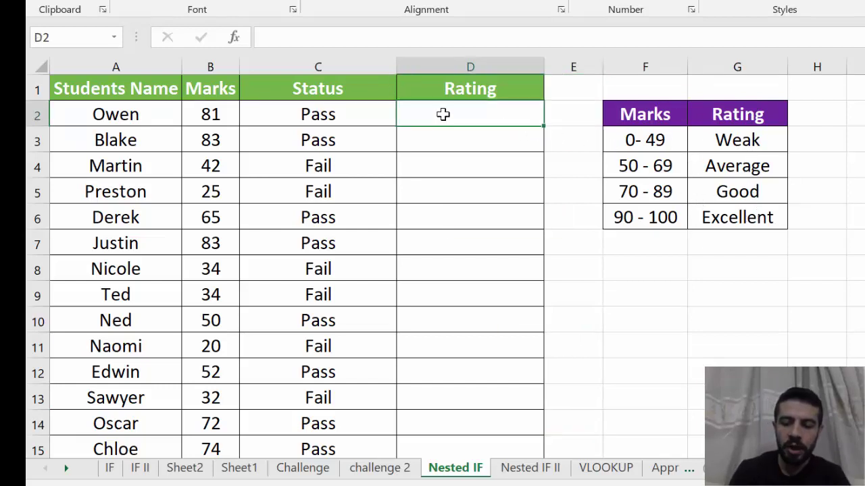
type("=if")
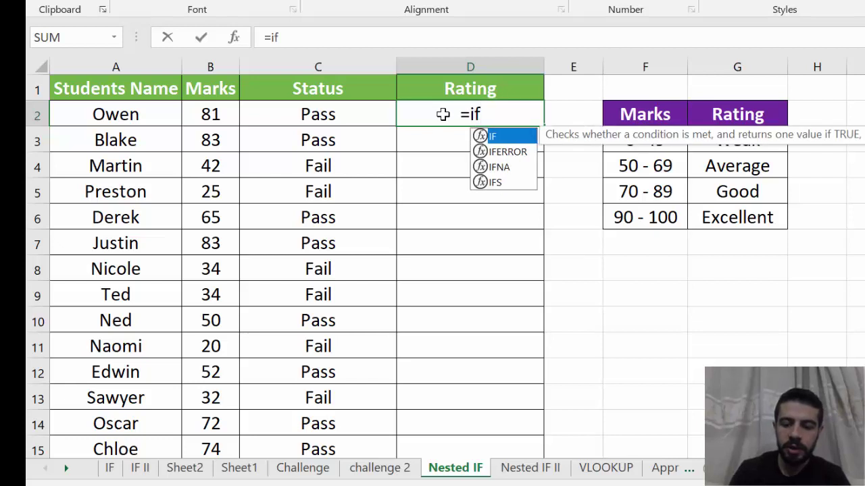
key("BackSpace")
key("BackSpace")
key("BackSpace")
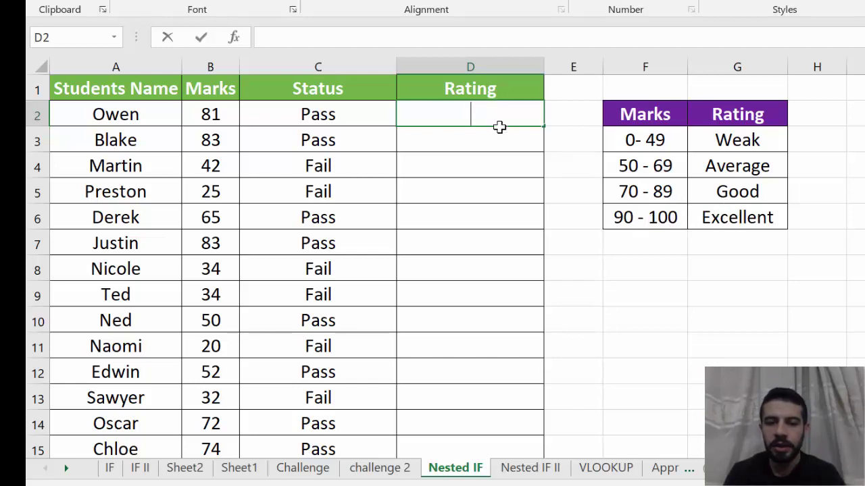
Start an IF formula in D2 of the Rating column with the logical test B2<50
type("=i")
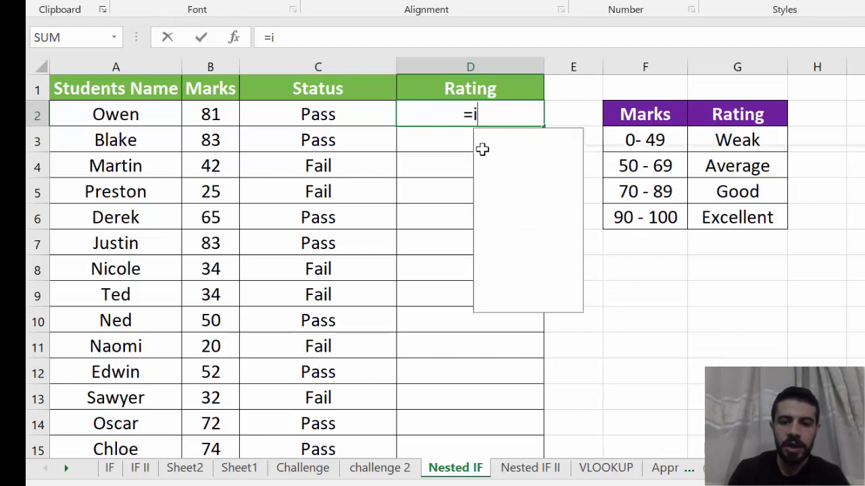
type("f(")
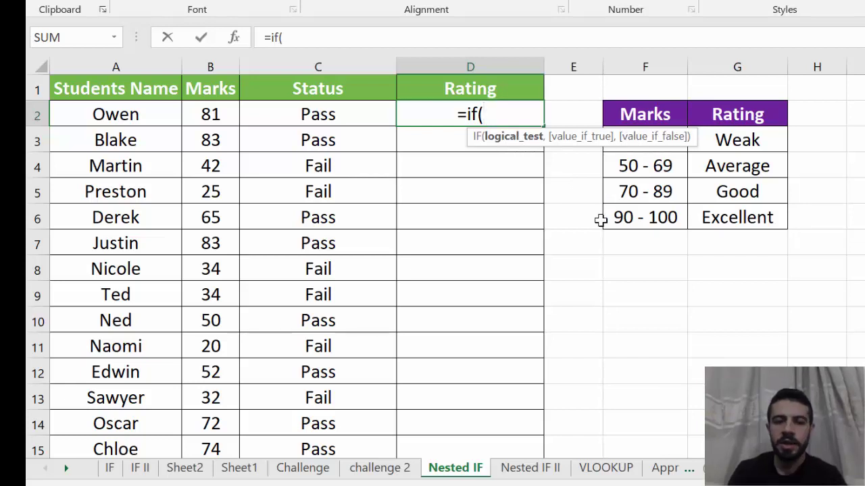
left_click(206, 118)
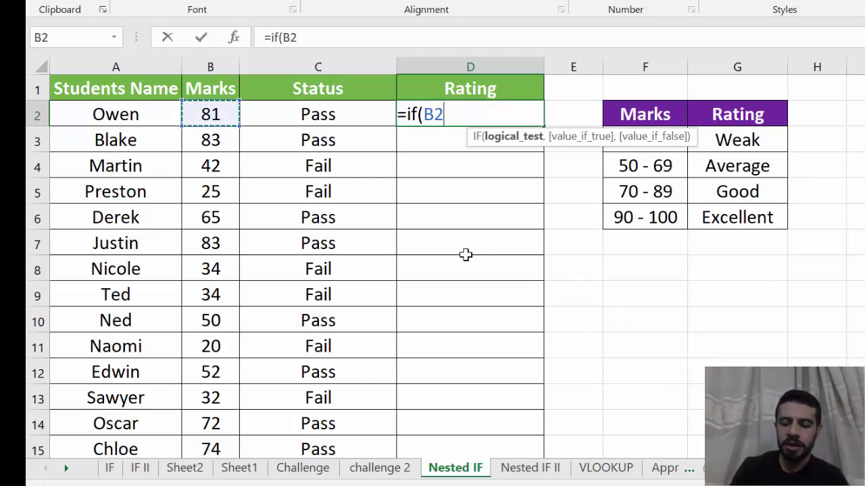
type("<")
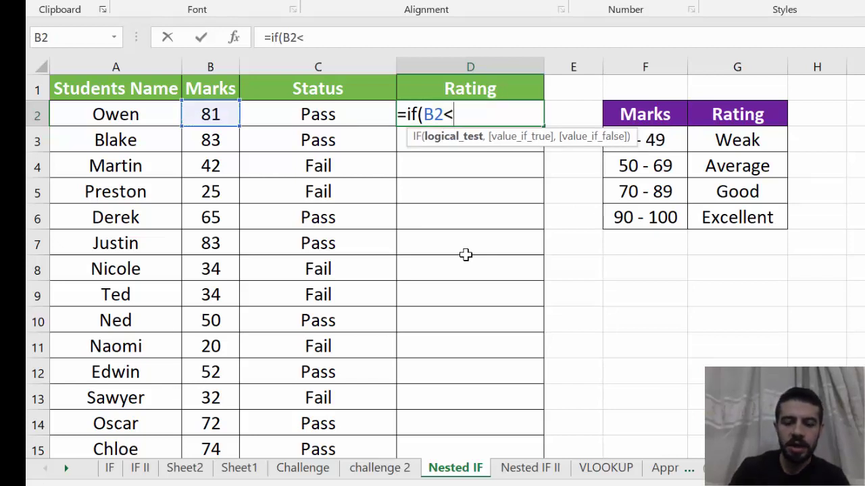
type("50")
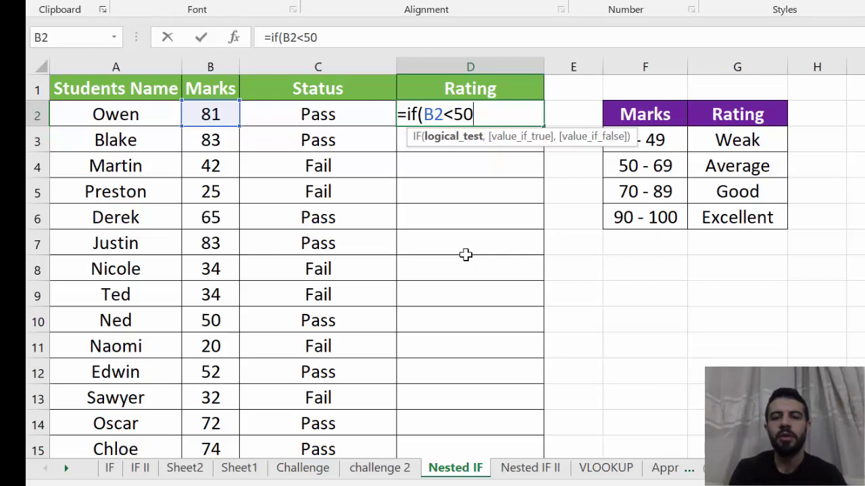
type(",")
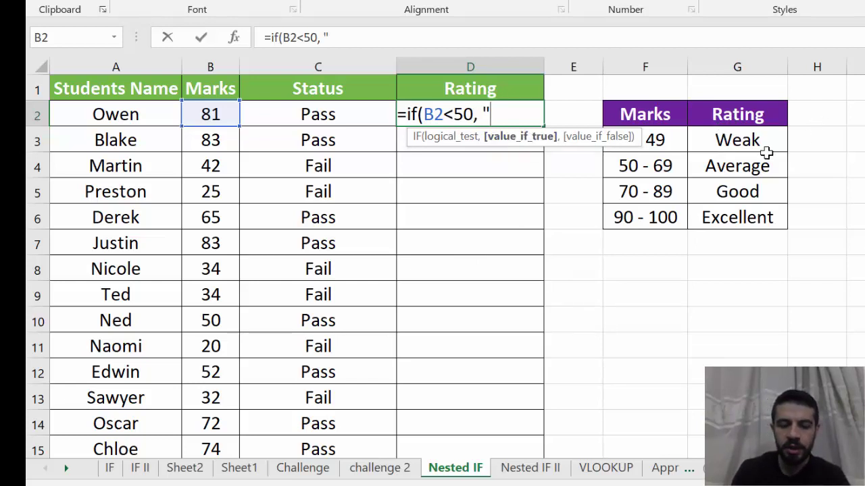
Enter "Weak" as the value if true for the B2<50 test in the D2 formula
type("\"Weak")
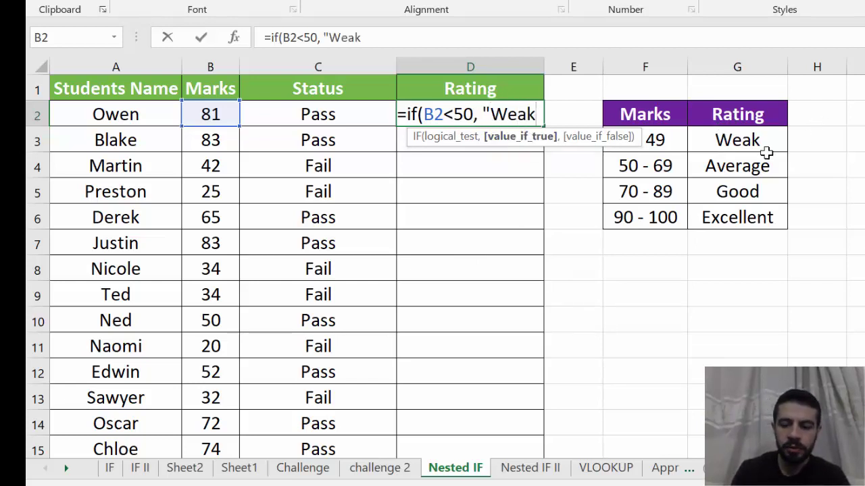
type("\",")
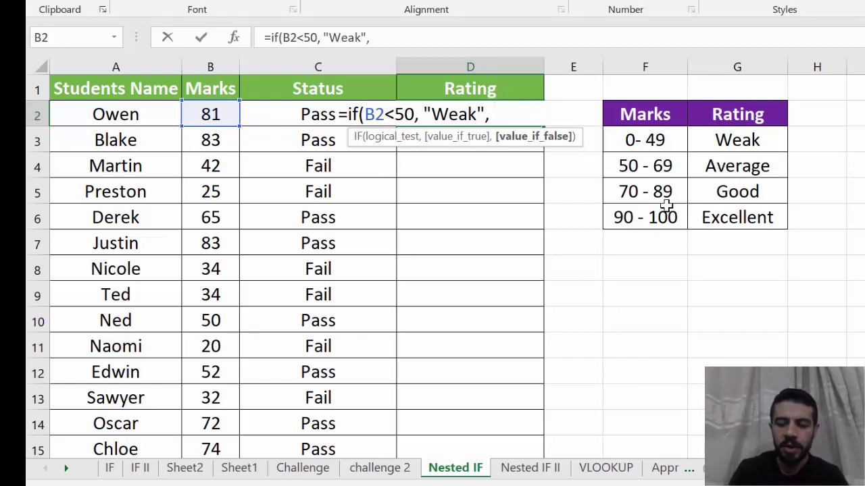
type("\"average")
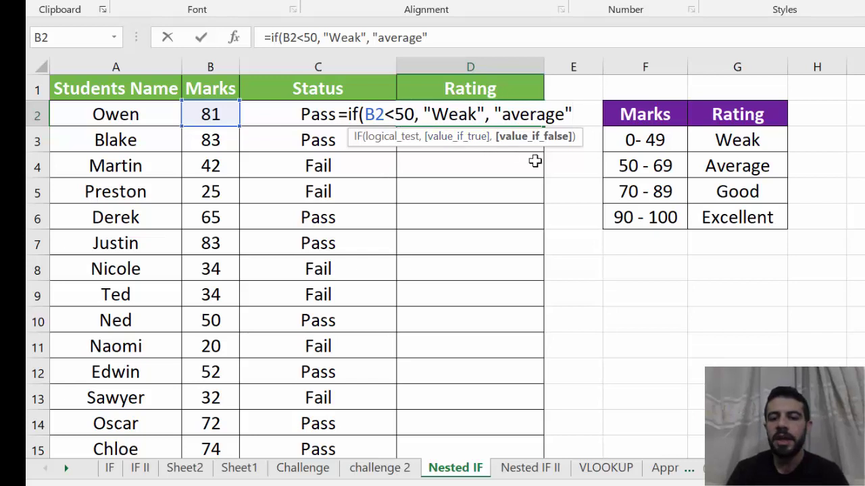
key("BackSpace")
key("BackSpace")
key("BackSpace")
key("BackSpace")
key("BackSpace")
key("BackSpace")
key("BackSpace")
key("BackSpace")
key("BackSpace")
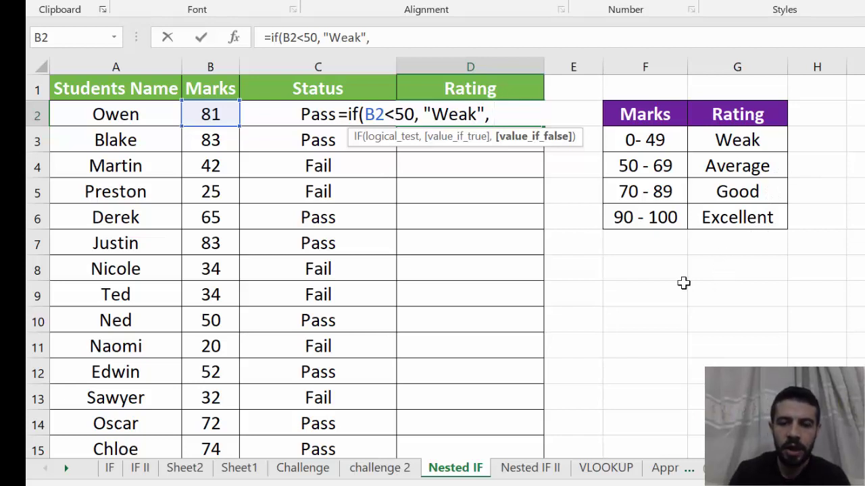
Nest a second IF as the value if false, testing B2<70 and returning "Average" if true
type("if(")
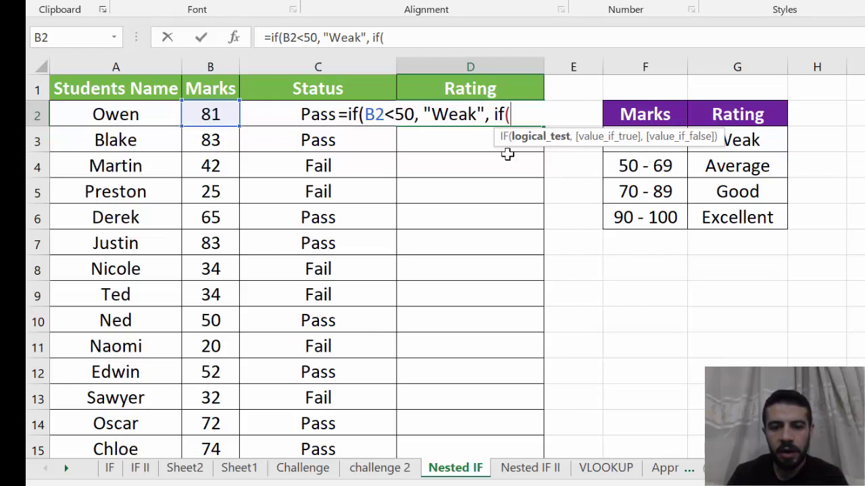
left_click(213, 113)
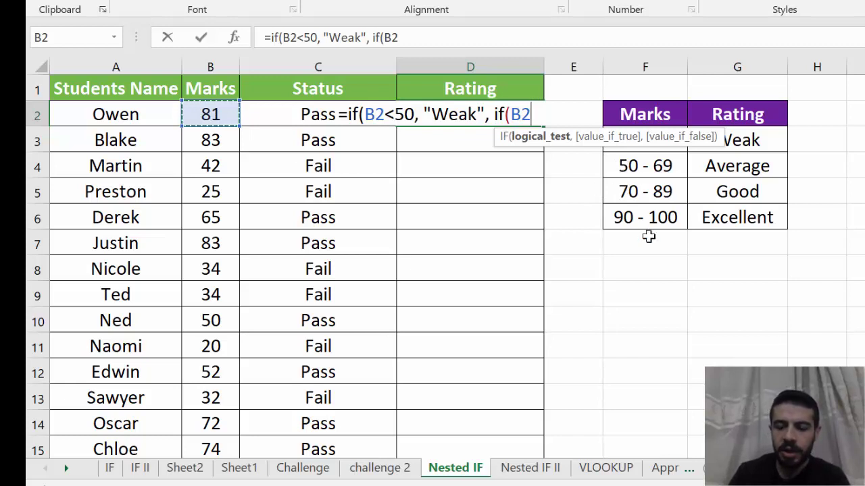
type("<")
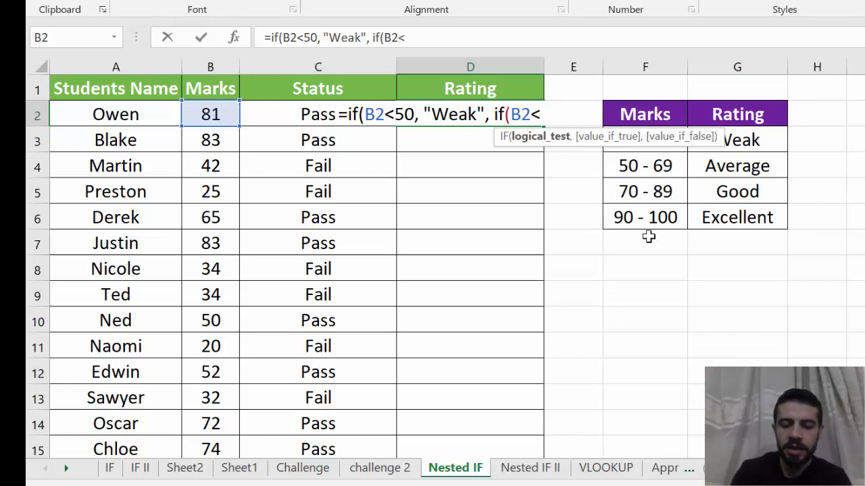
type("70")
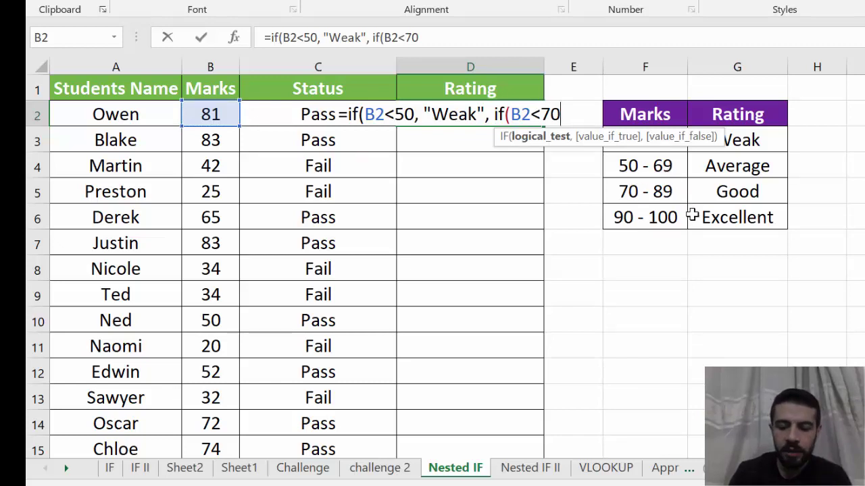
type(",")
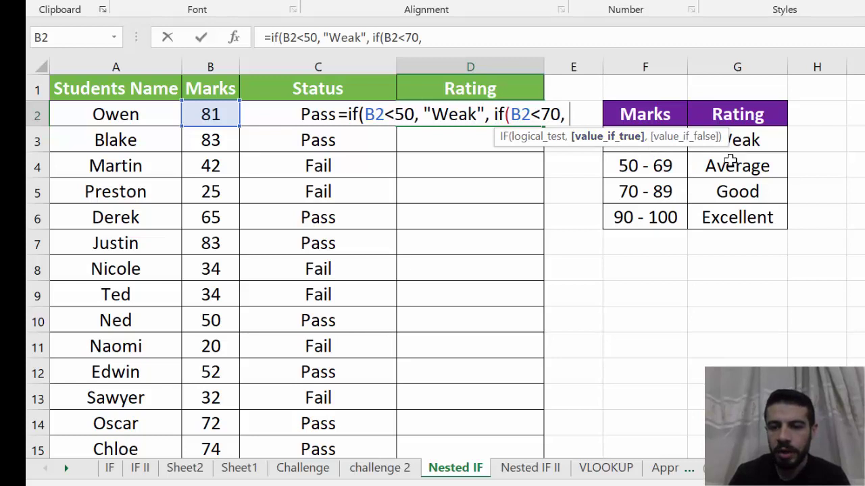
type(" \"Av")
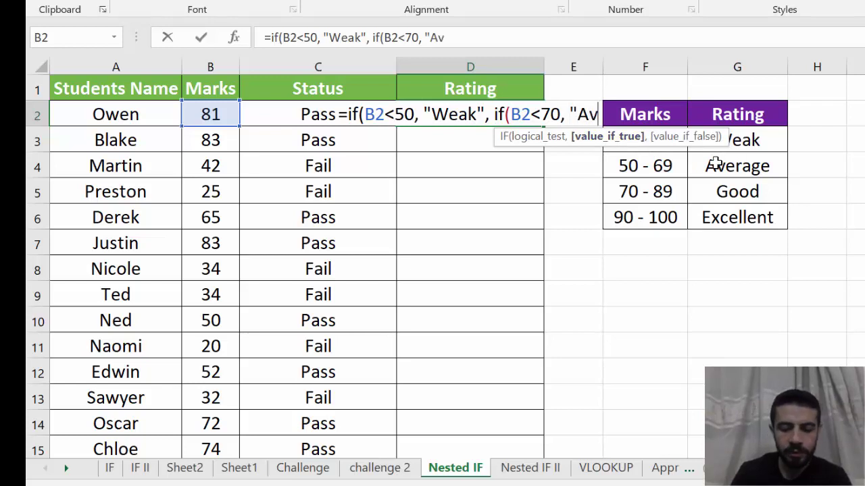
type("erage")
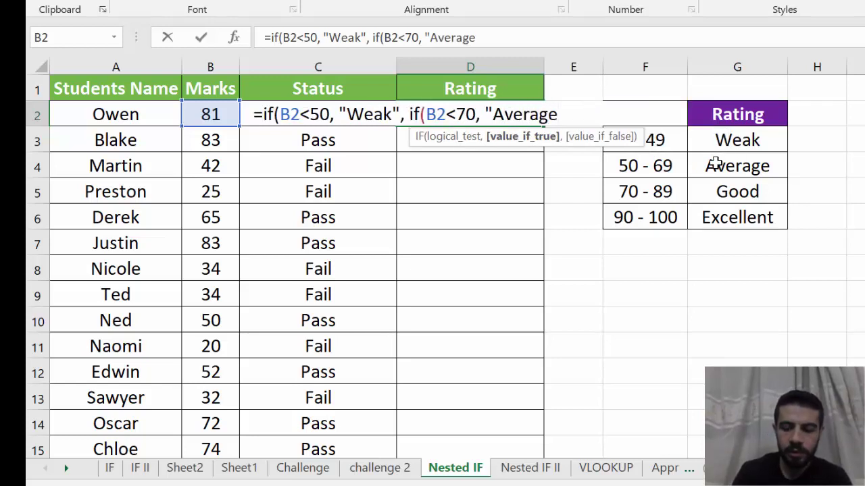
type("\",")
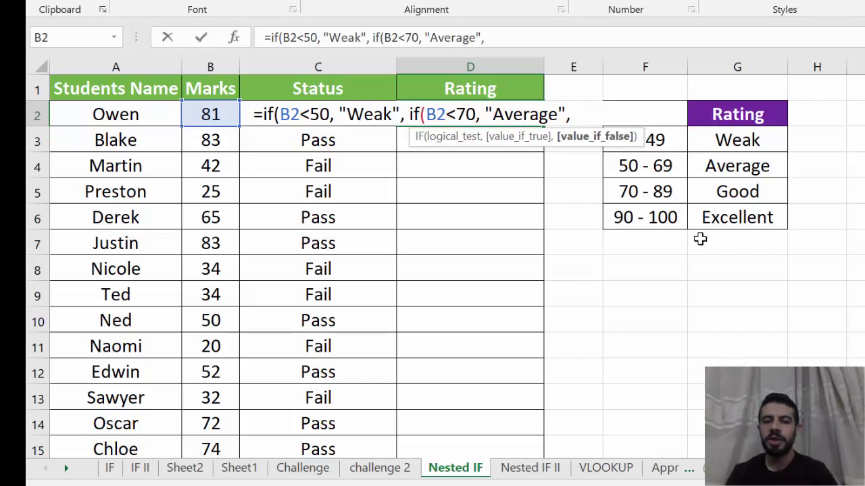
Nest a third IF as the second one's value if false, testing B2<90 and returning "Good" if true
type("if")
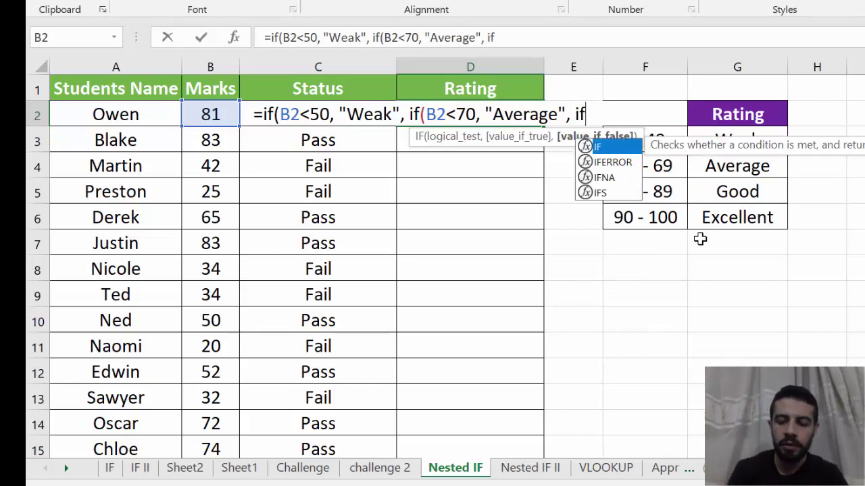
type("(")
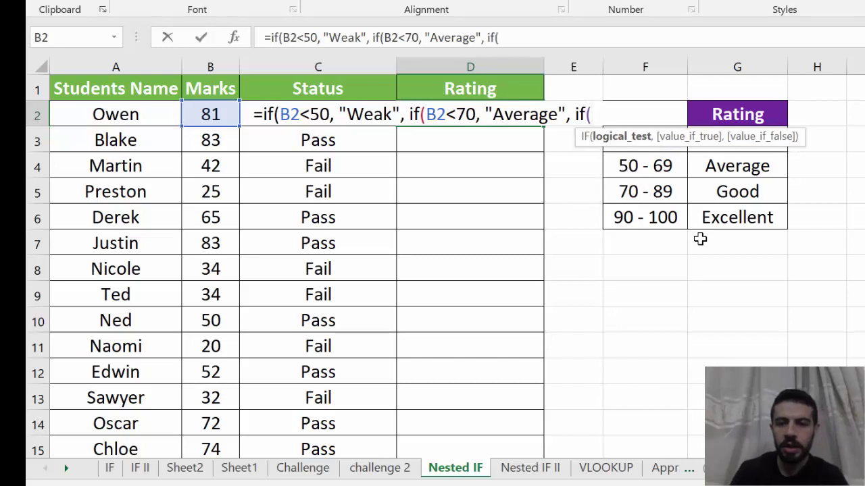
left_click(210, 115)
type("<")
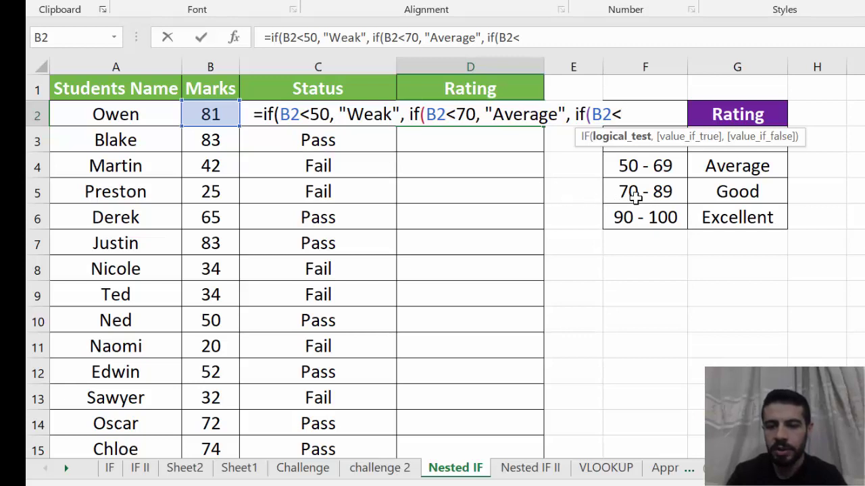
type("90")
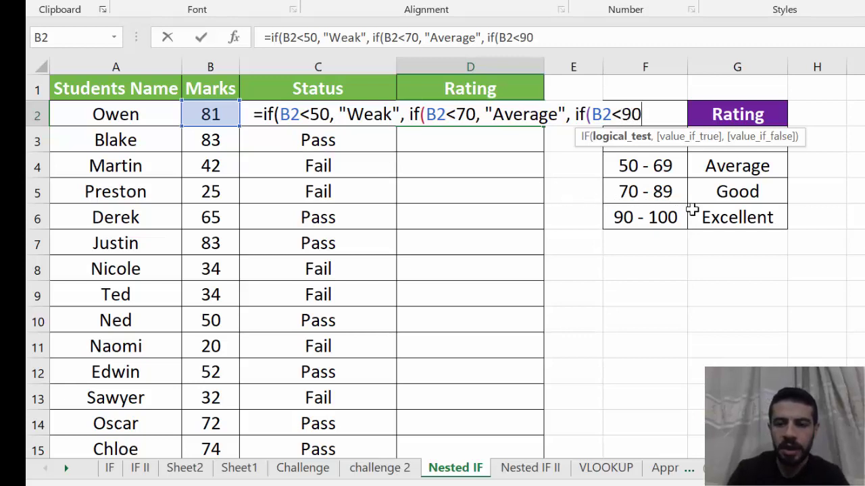
type(",")
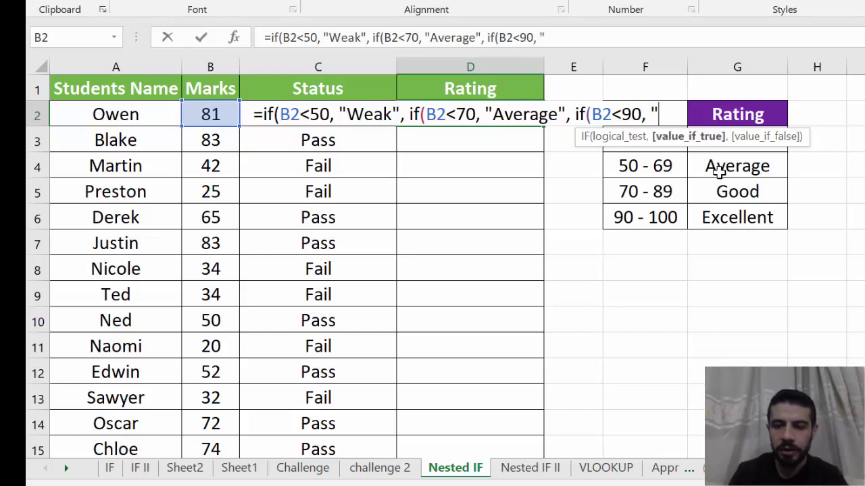
type(" \"Good")
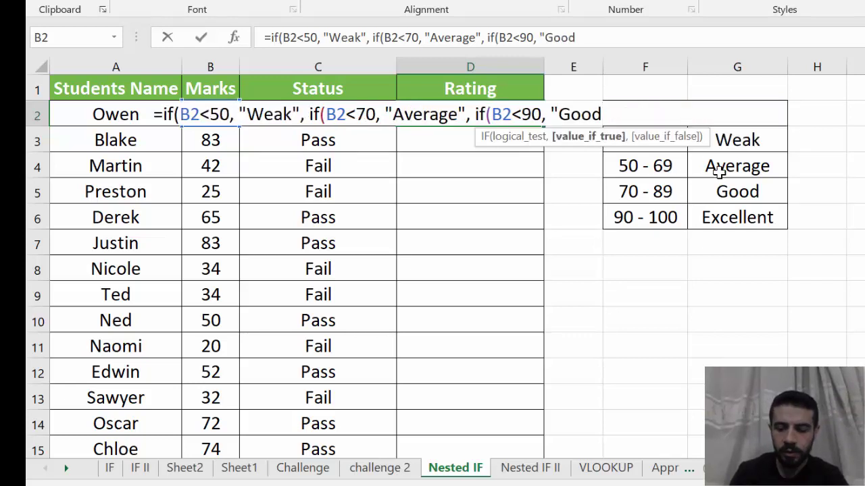
type("\",")
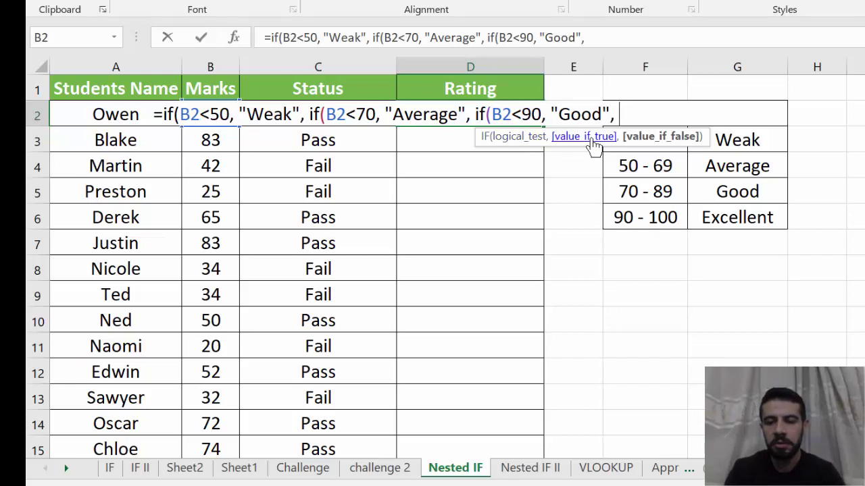
Finish the nested formula with "Excellent" as the last value if false, close all three IFs and enter it in D2
type("\"Excellent")
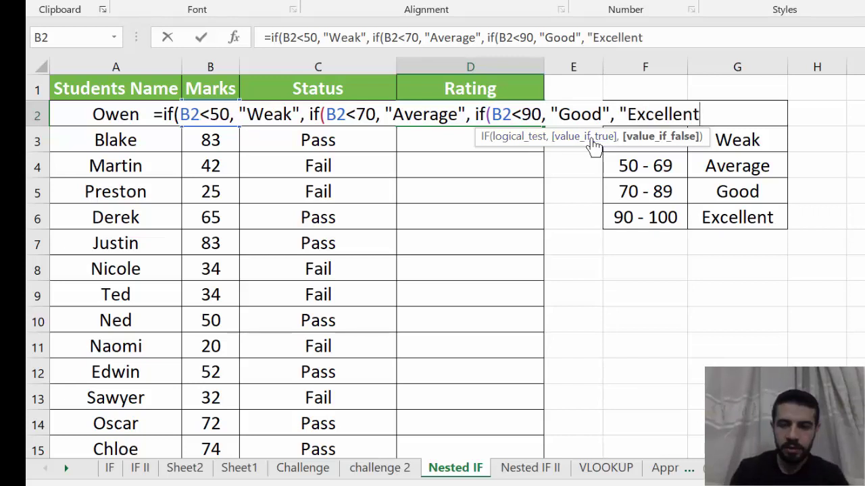
type("\")")
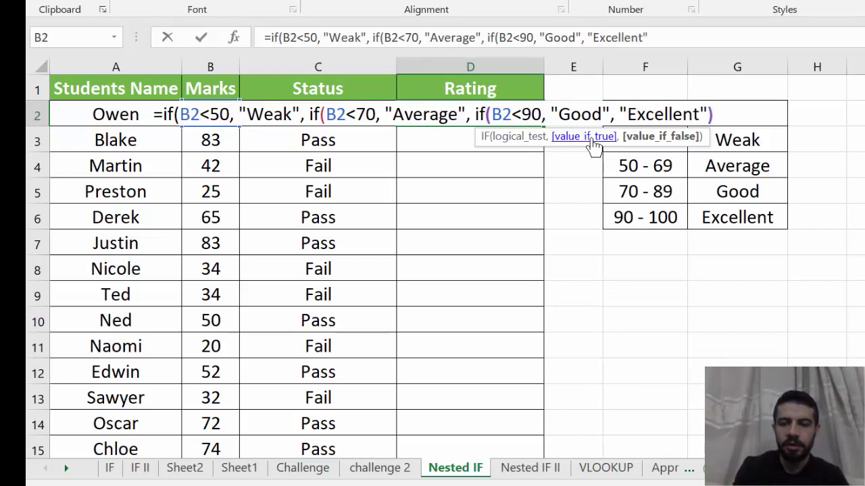
type("))")
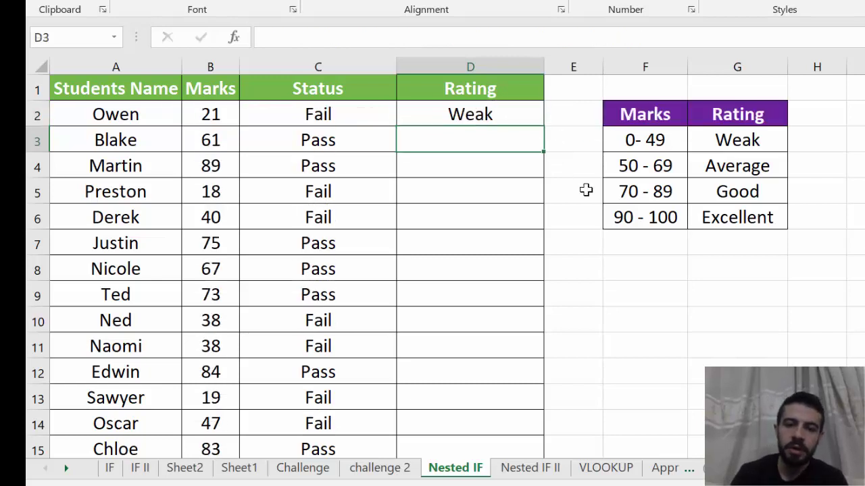
Fill the D2 nested IF formula down the Rating column through row 18, and deselect the range
left_click(514, 103)
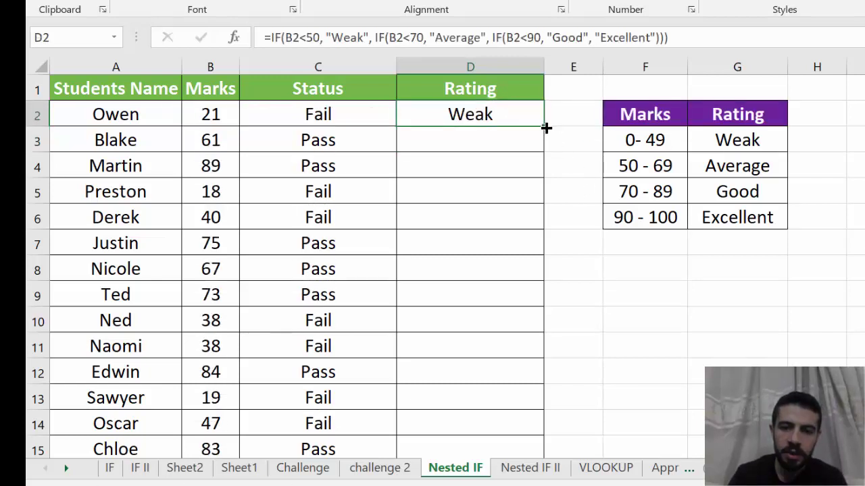
left_click_drag(545, 127, 505, 347)
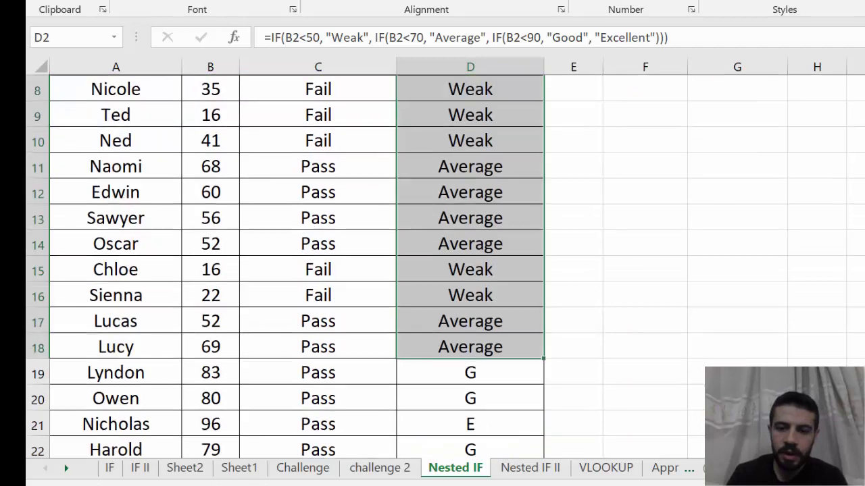
scroll(505, 347, "up", 3)
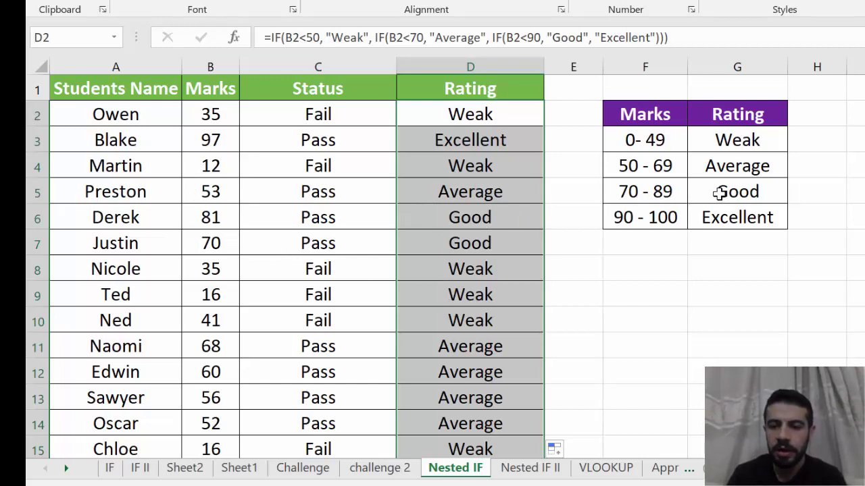
left_click(692, 275)
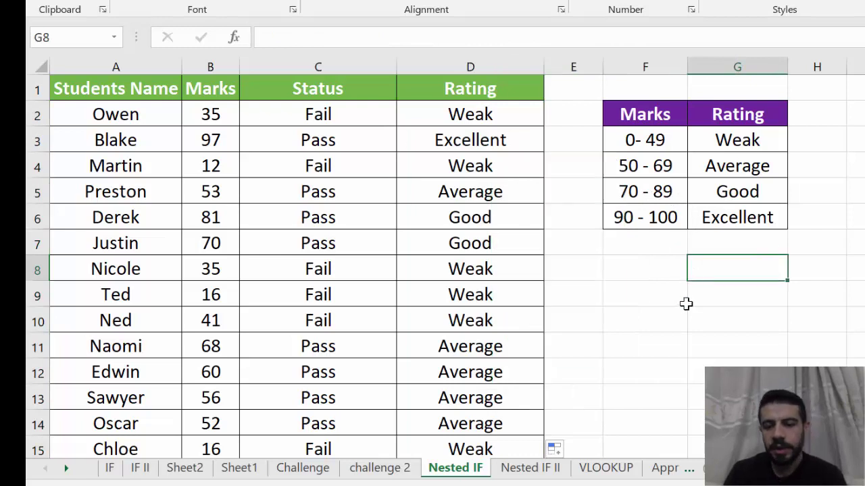